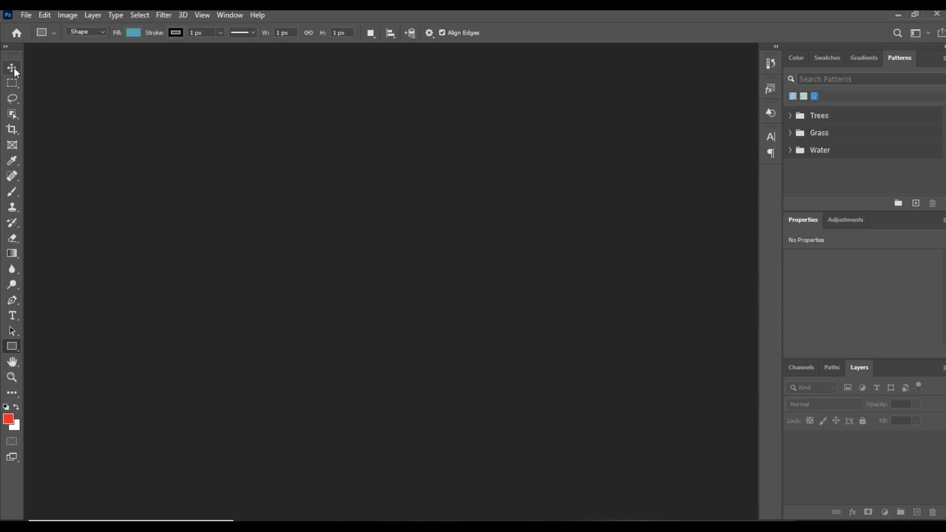
- Create a new document from the Default Photoshop Size preset, 16 x 12 cm at 118.11 pixels/centimeter
{"action": "key", "text": "v"}
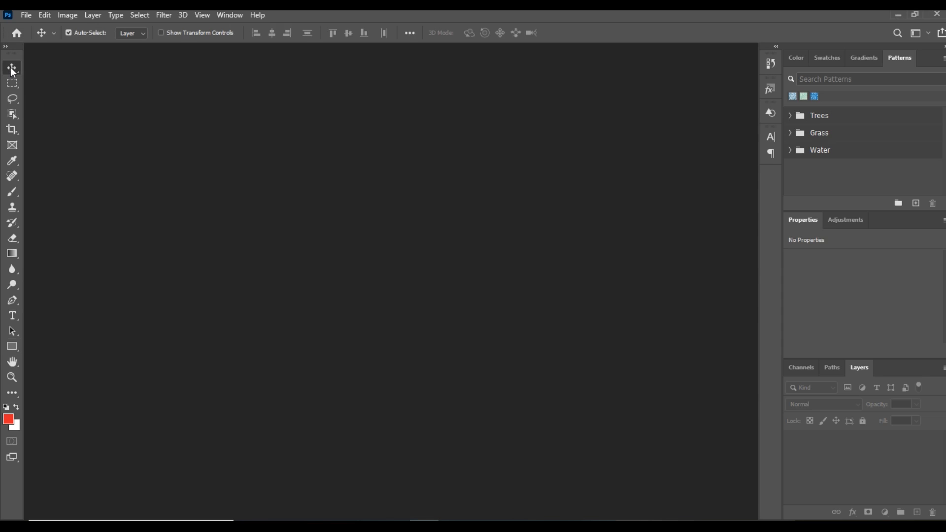
{"action": "left_click", "coordinate": [26, 16]}
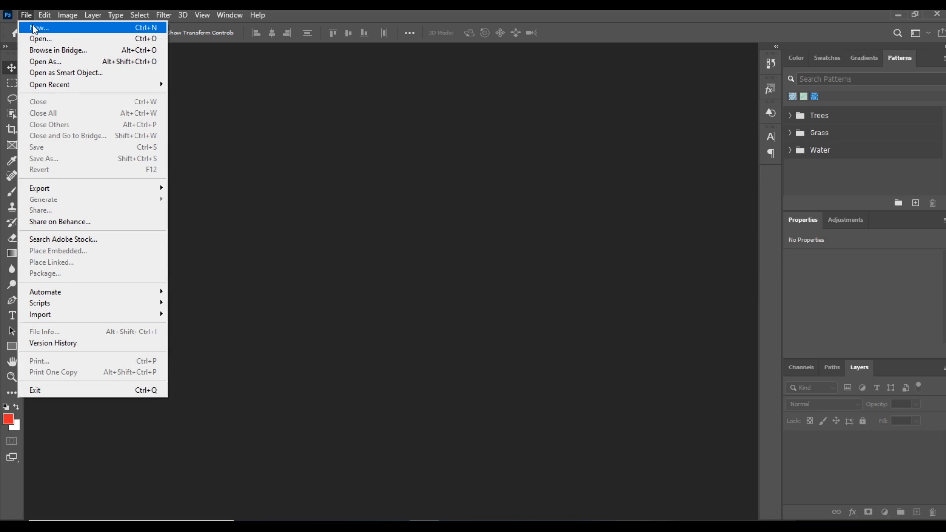
{"action": "left_click", "coordinate": [35, 30]}
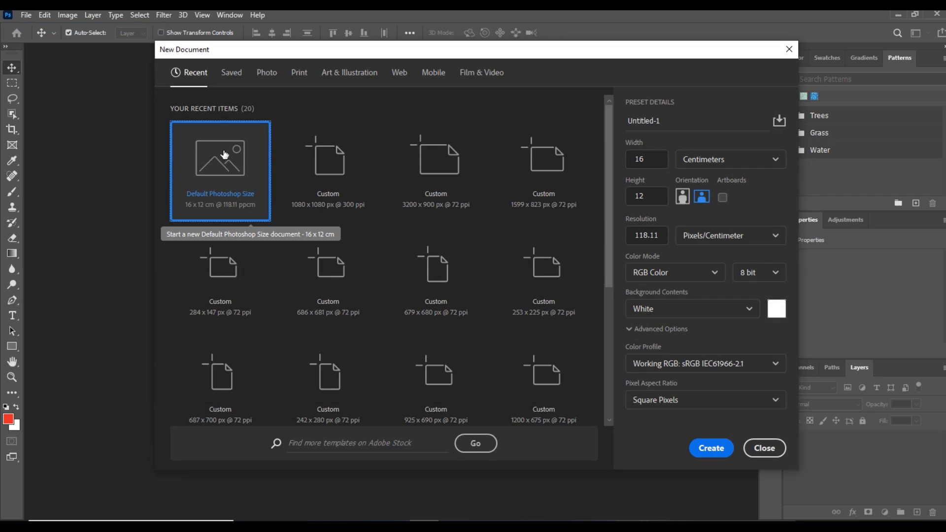
{"action": "left_click", "coordinate": [709, 449]}
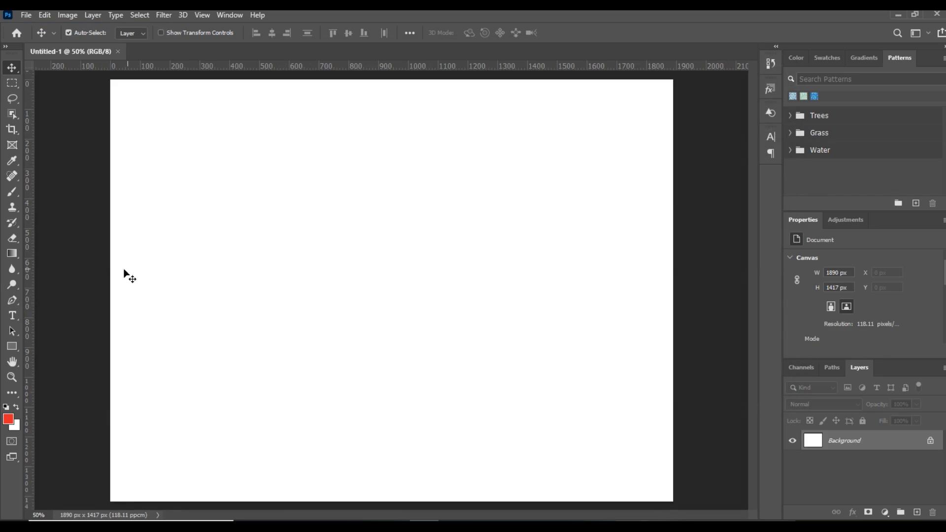
- Activate the Rectangle tool and reset all tools to their default settings
{"action": "left_click", "coordinate": [14, 348]}
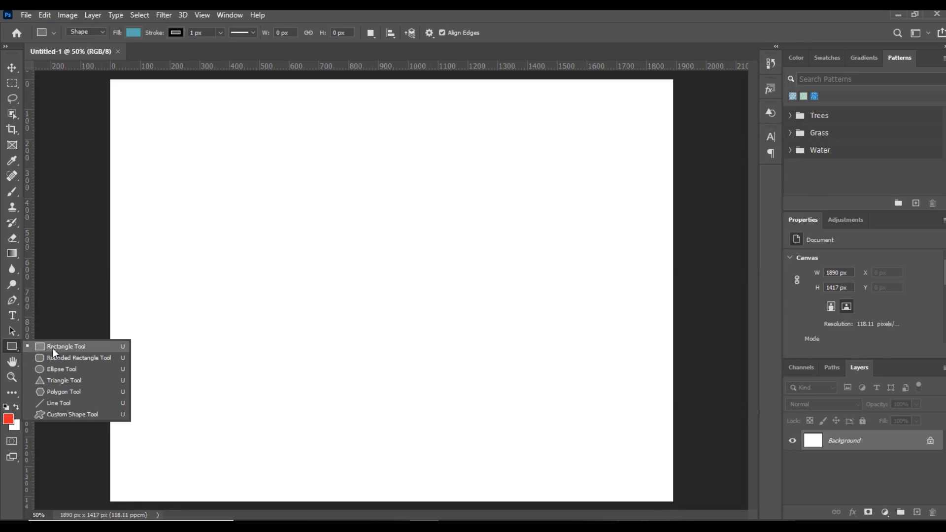
{"action": "left_click", "coordinate": [11, 67]}
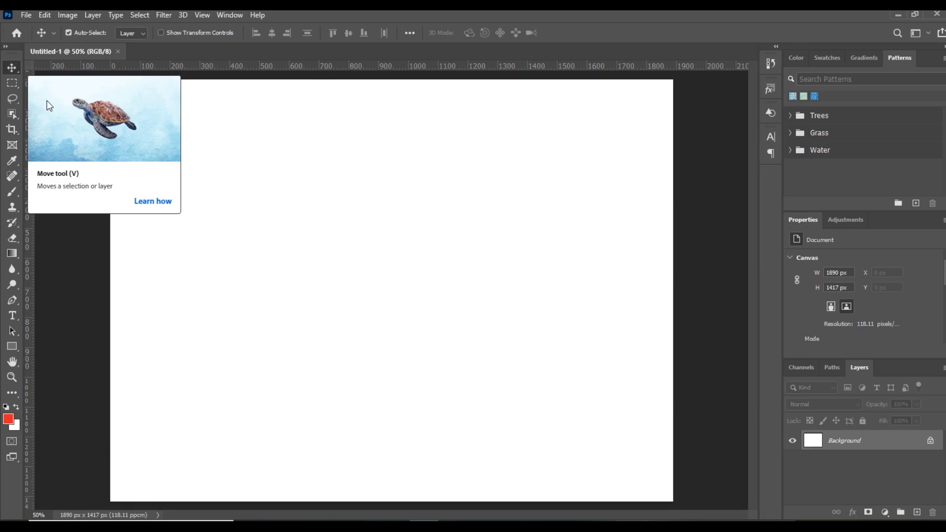
{"action": "key", "text": "u"}
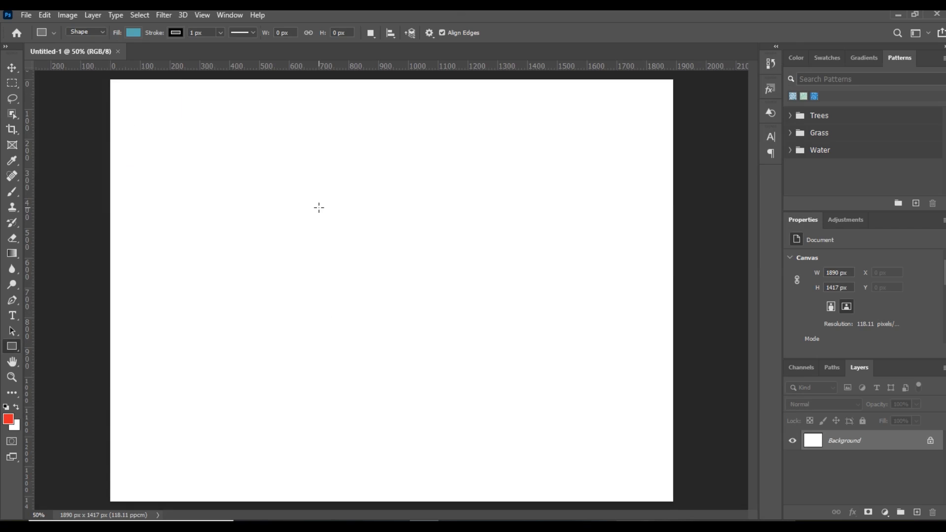
{"action": "right_click", "coordinate": [17, 346]}
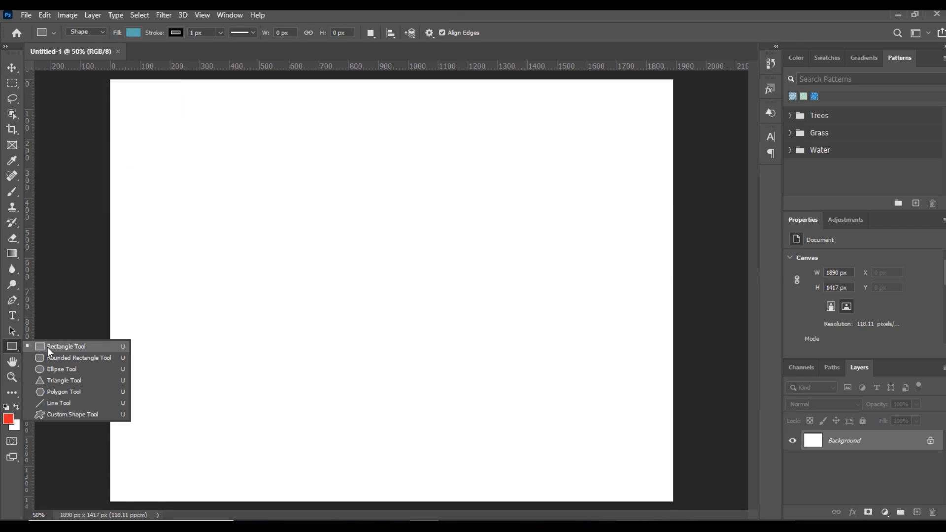
{"action": "left_click", "coordinate": [48, 346]}
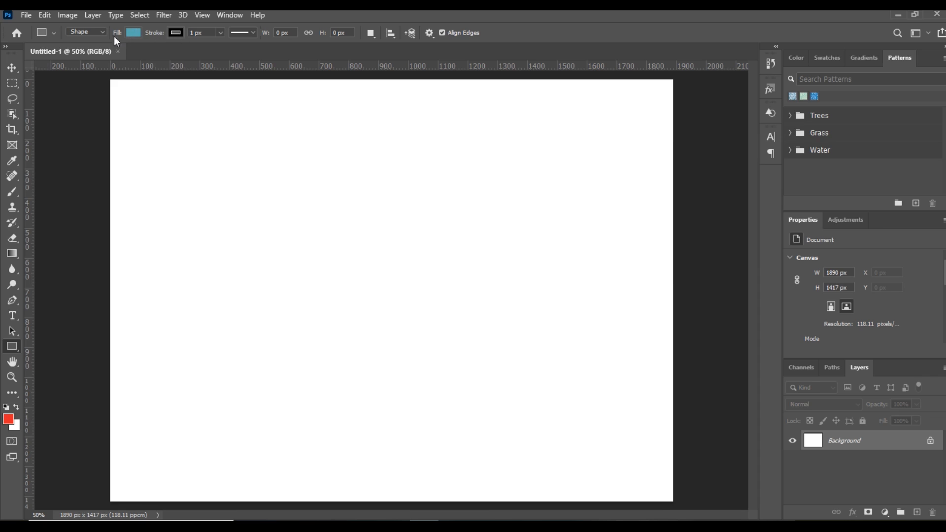
{"action": "right_click", "coordinate": [43, 35]}
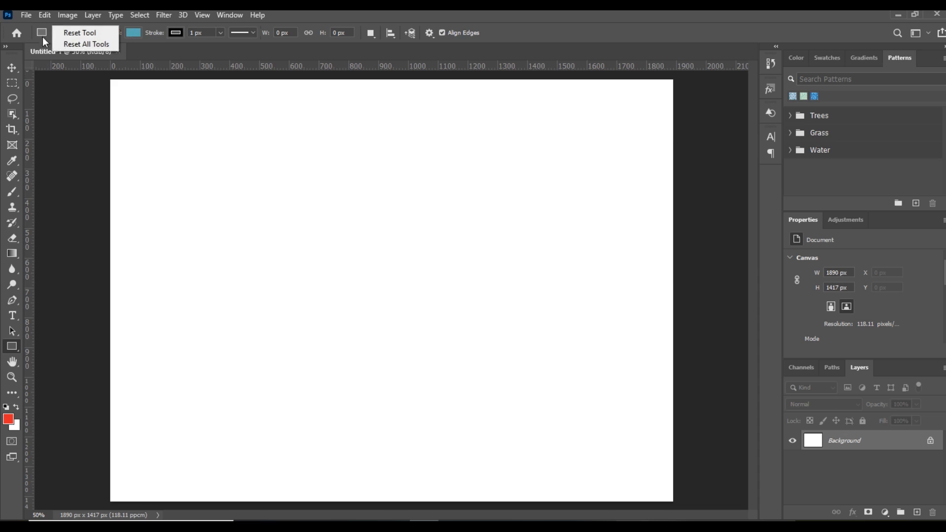
{"action": "left_click", "coordinate": [97, 44]}
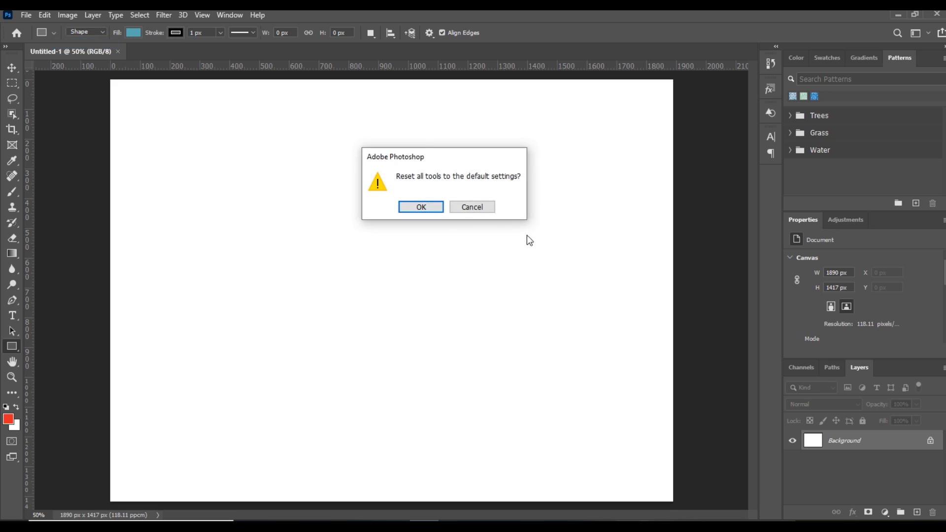
{"action": "left_click", "coordinate": [427, 207]}
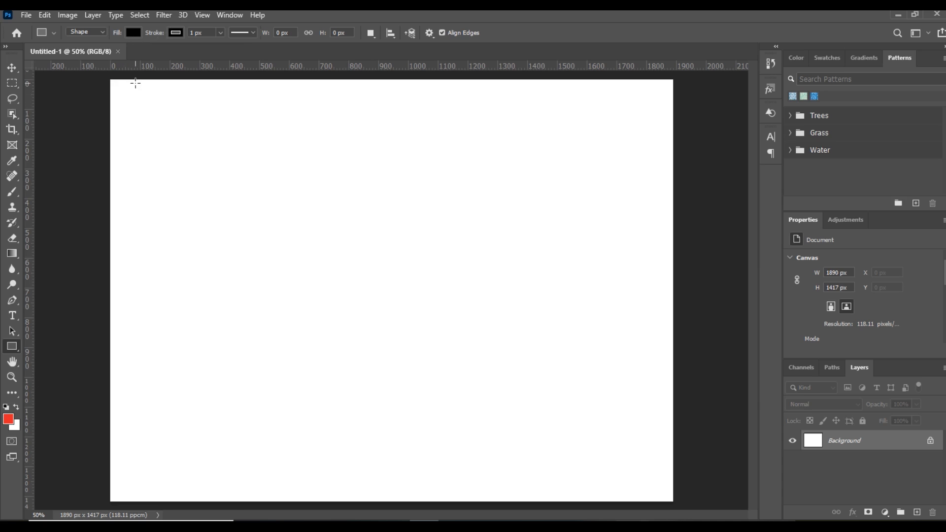
- Draw a rectangle about 176 x 505 px near the canvas's upper-left corner, with a red fill and no stroke
{"action": "left_click_drag", "start_coordinate": [123, 108], "coordinate": [176, 258]}
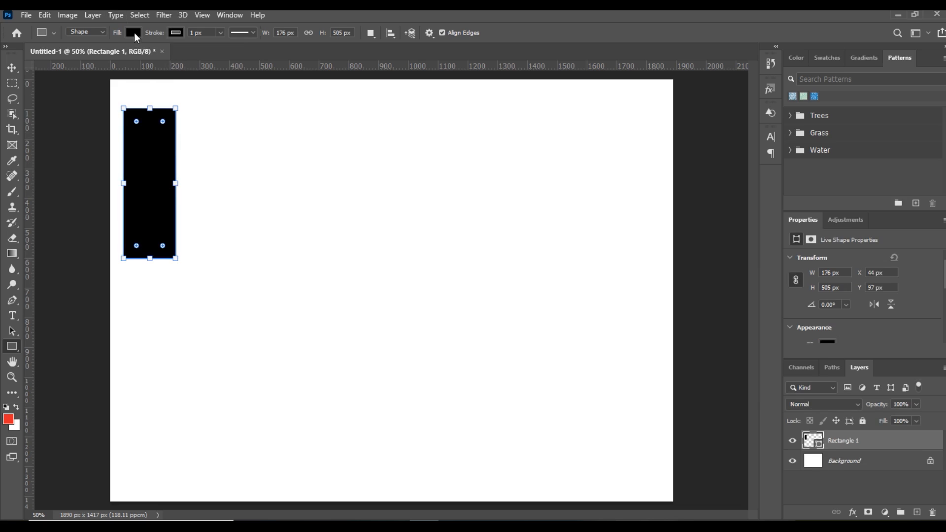
{"action": "left_click", "coordinate": [134, 32]}
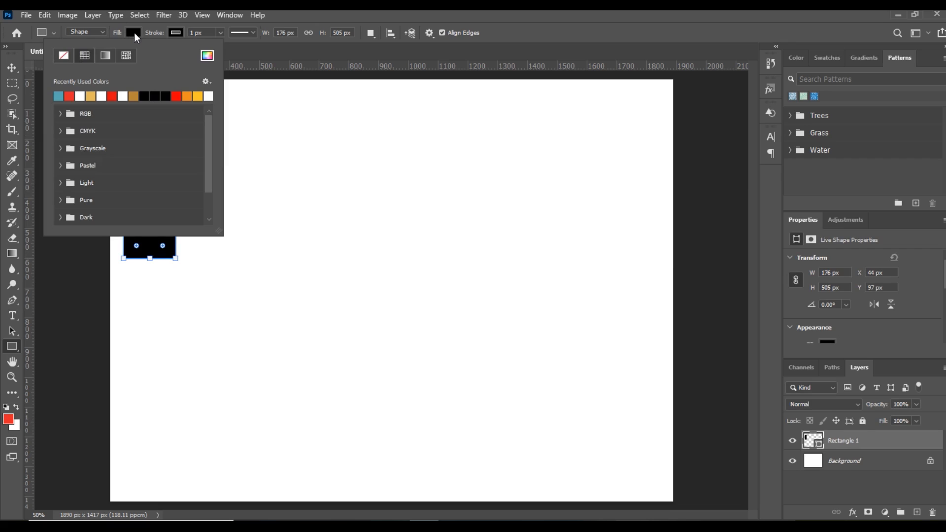
{"action": "left_click", "coordinate": [69, 96]}
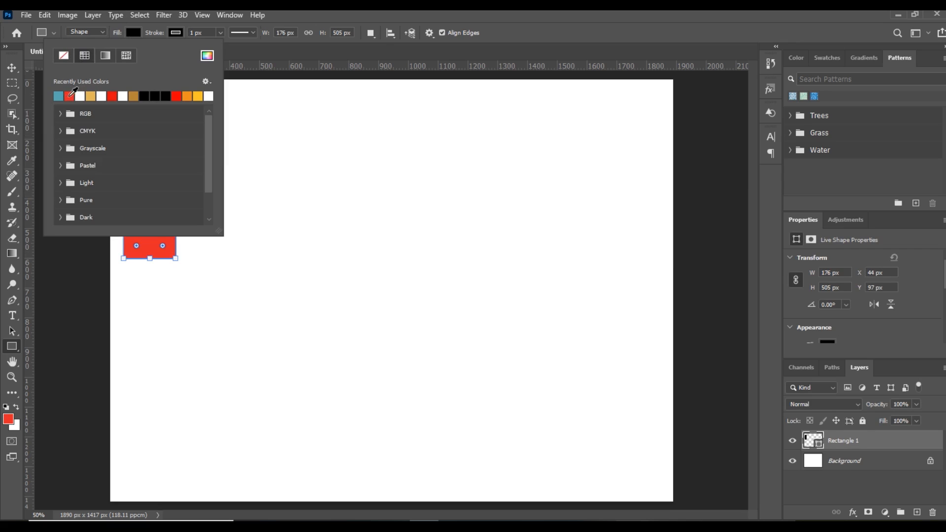
{"action": "left_click", "coordinate": [176, 32]}
{"action": "left_click", "coordinate": [106, 55]}
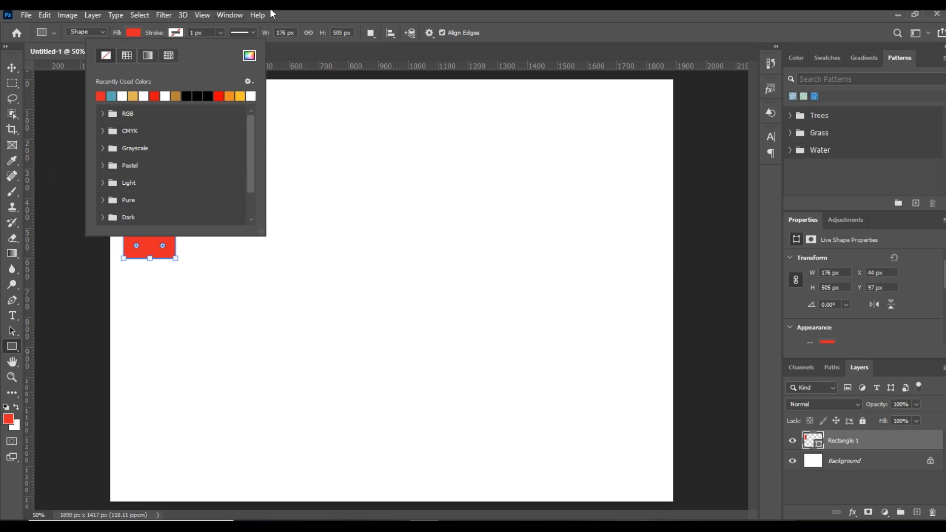
{"action": "left_click", "coordinate": [429, 12]}
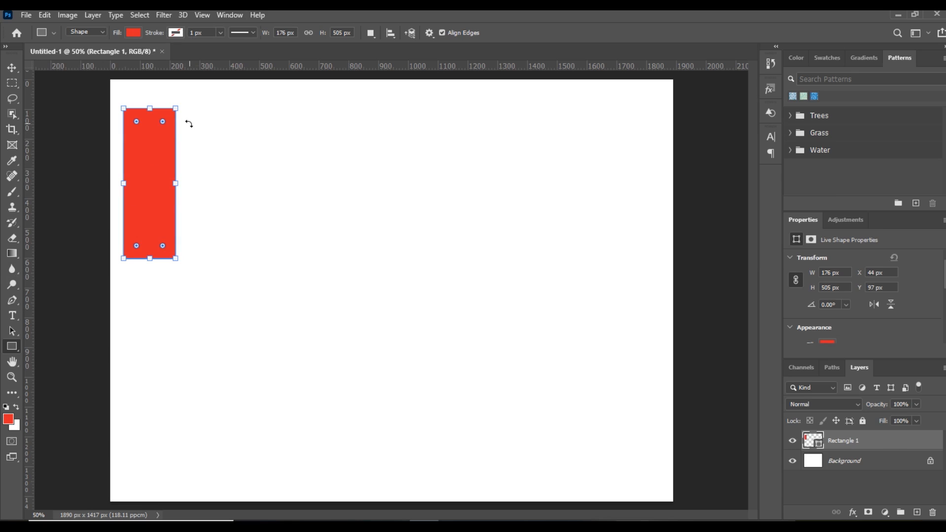
- Draw a second red rectangle about 168 x 599 px just right of the first and deselect all layers
{"action": "left_click_drag", "start_coordinate": [191, 123], "coordinate": [242, 300]}
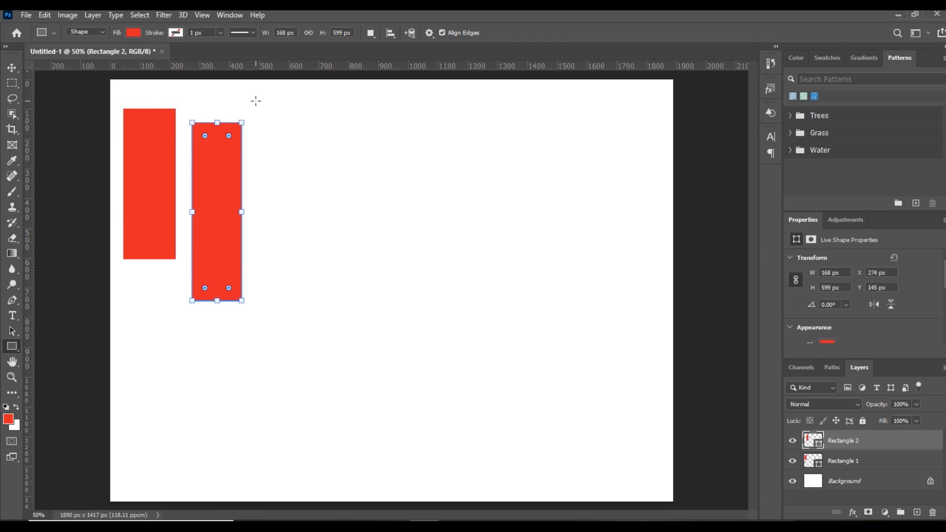
{"action": "left_click", "coordinate": [142, 16]}
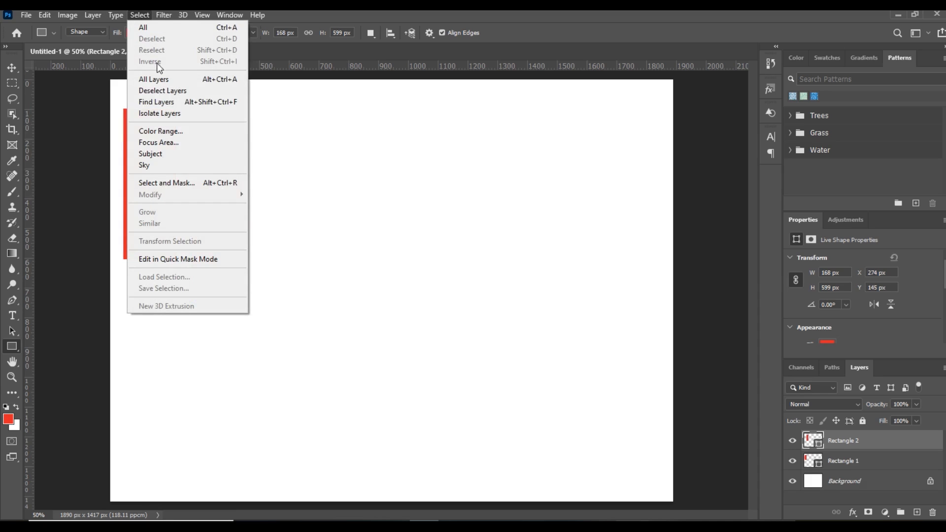
{"action": "left_click", "coordinate": [166, 92]}
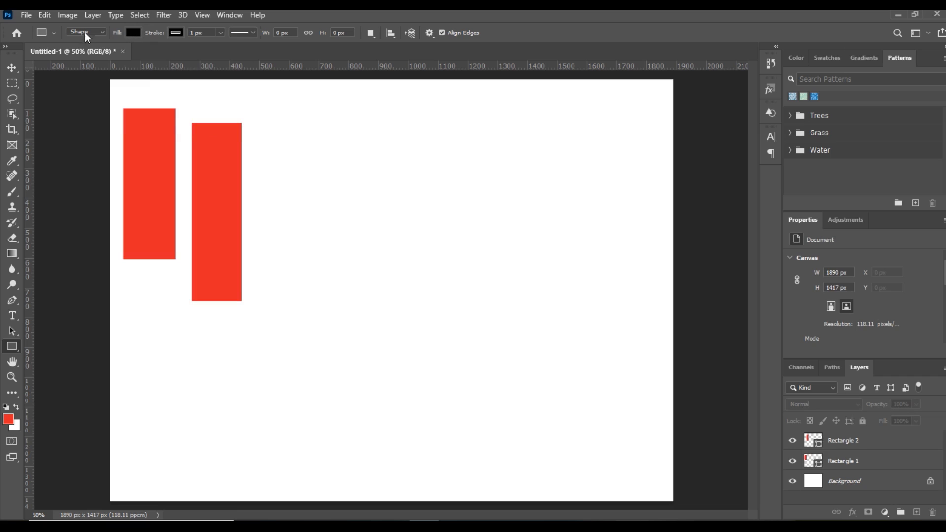
{"action": "right_click", "coordinate": [43, 32]}
{"action": "left_click", "coordinate": [80, 27]}
{"action": "left_click", "coordinate": [147, 16]}
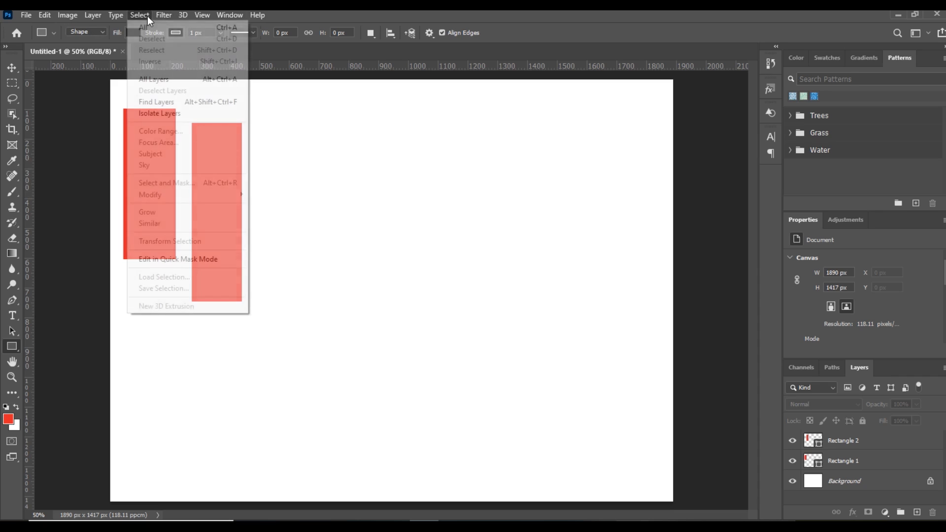
{"action": "left_click", "coordinate": [261, 79]}
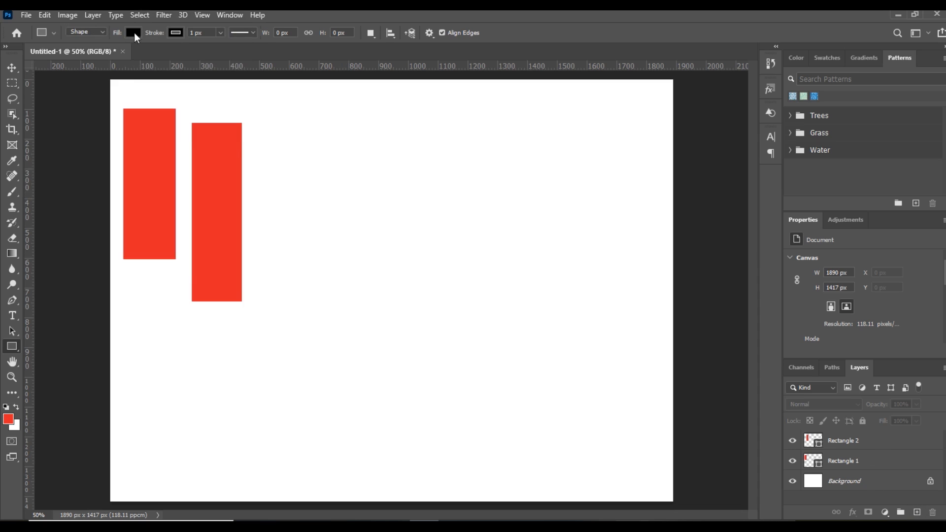
{"action": "left_click_drag", "start_coordinate": [258, 108], "coordinate": [293, 253]}
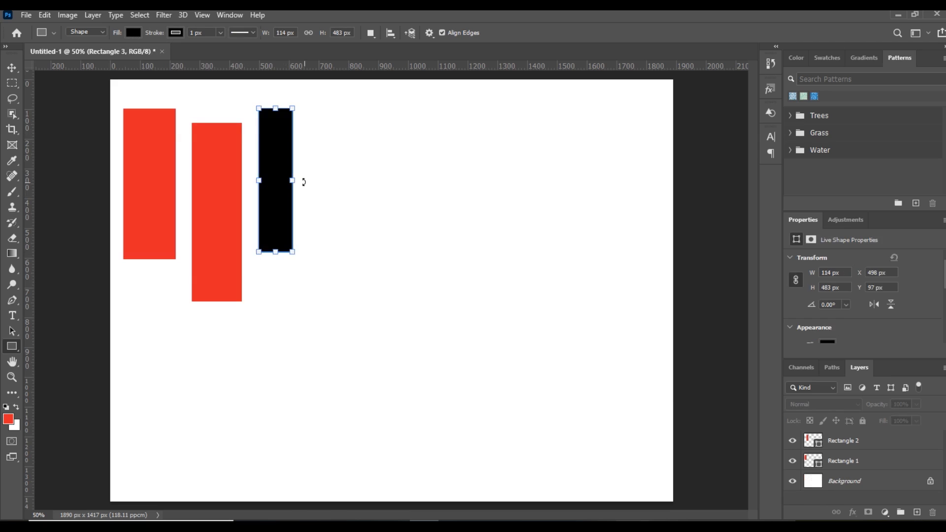
{"action": "key", "text": "ctrl+z"}
- Set the fill to teal and draw a rectangle about 152 x 661 px right of the two red ones
{"action": "left_click", "coordinate": [131, 33]}
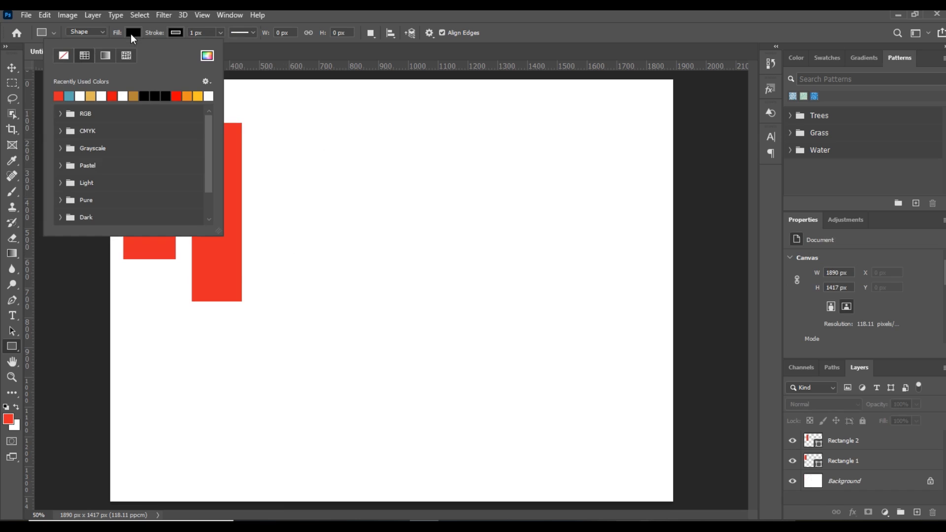
{"action": "left_click", "coordinate": [69, 95]}
{"action": "left_click", "coordinate": [458, 10]}
{"action": "left_click_drag", "start_coordinate": [261, 109], "coordinate": [305, 306]}
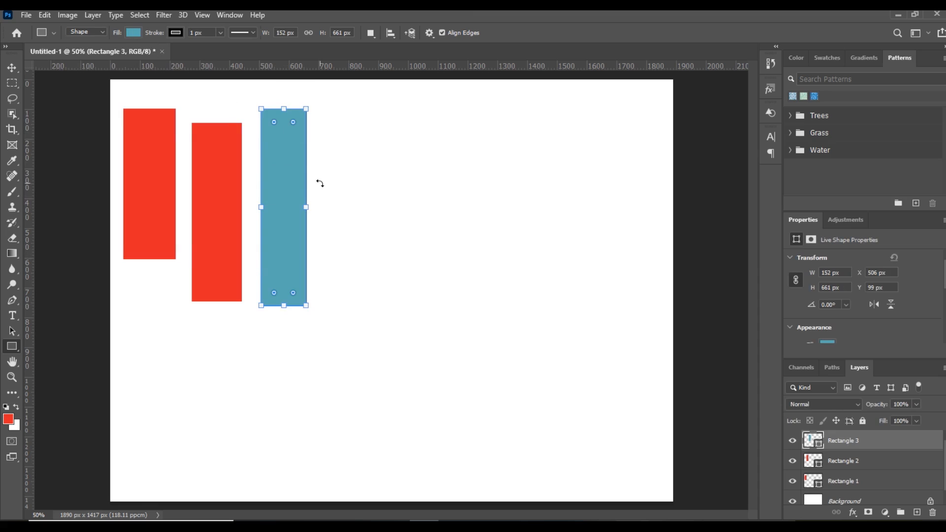
- With the Rectangle 1 layer selected, draw a wide red rectangle about 554 x 319 px right of the teal one
{"action": "left_click", "coordinate": [866, 486]}
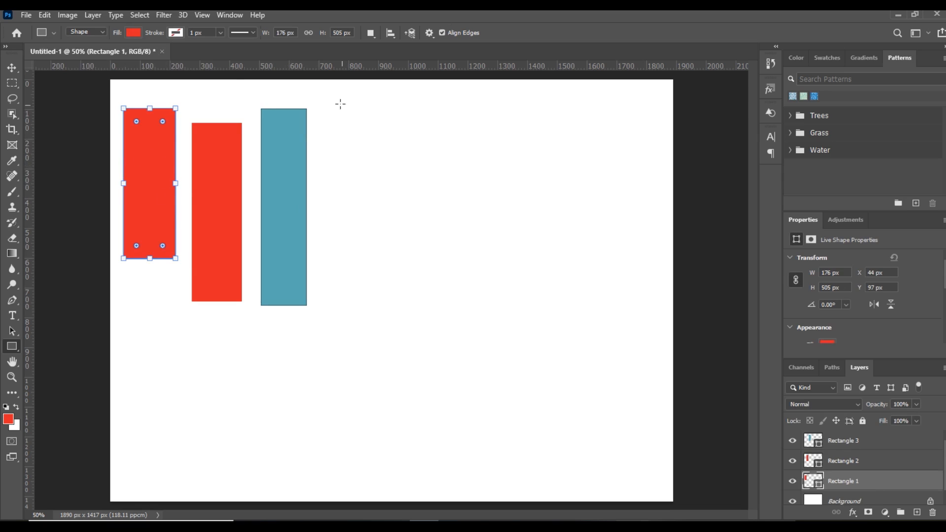
{"action": "mouse_move", "coordinate": [320, 139]}
{"action": "left_mouse_down"}
{"action": "mouse_move", "coordinate": [380, 203]}
{"action": "mouse_move", "coordinate": [486, 233]}
{"action": "left_mouse_up"}
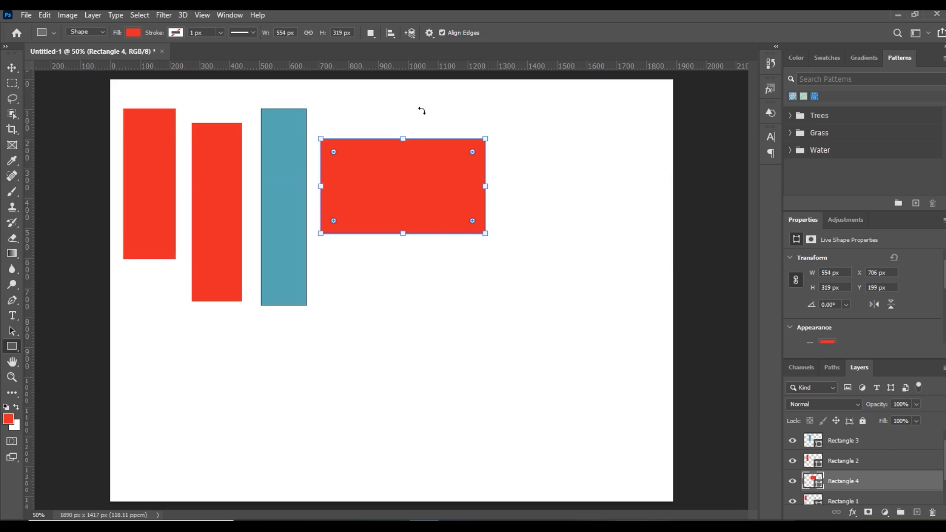
- Deselect all layers and draw a teal rectangle about 316 x 273 px below the wide red rectangle
{"action": "left_click", "coordinate": [146, 15]}
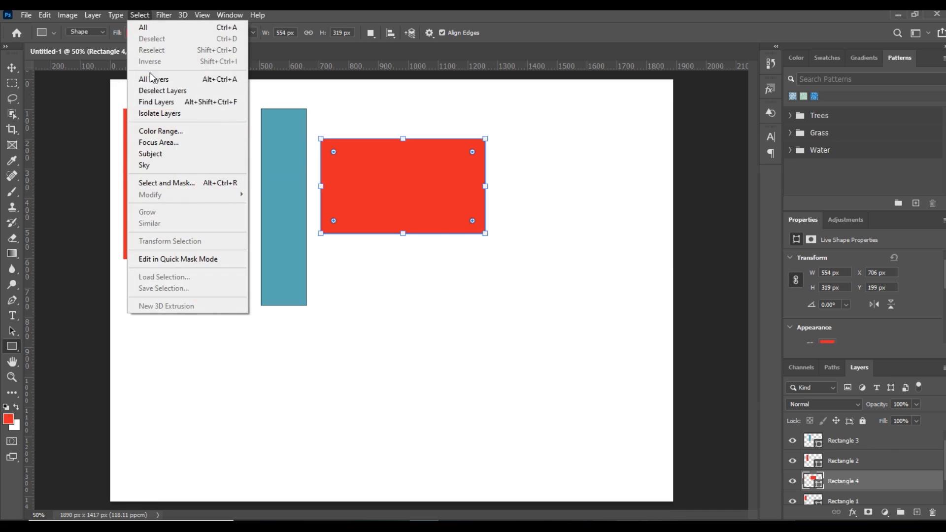
{"action": "left_click", "coordinate": [163, 91]}
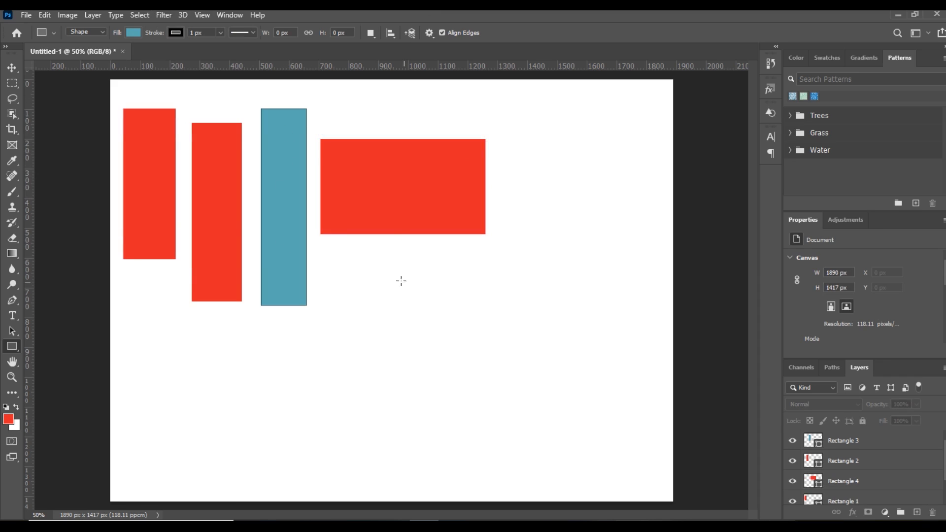
{"action": "left_click_drag", "start_coordinate": [325, 250], "coordinate": [418, 331]}
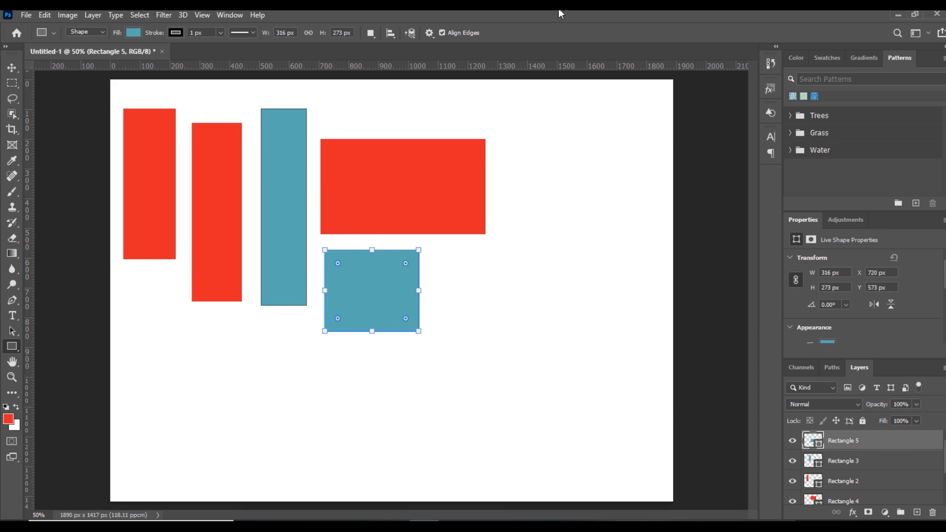
- Switch to the Custom Shape tool and choose the first flower in the last row of the Flowers group
{"action": "left_click", "coordinate": [11, 348]}
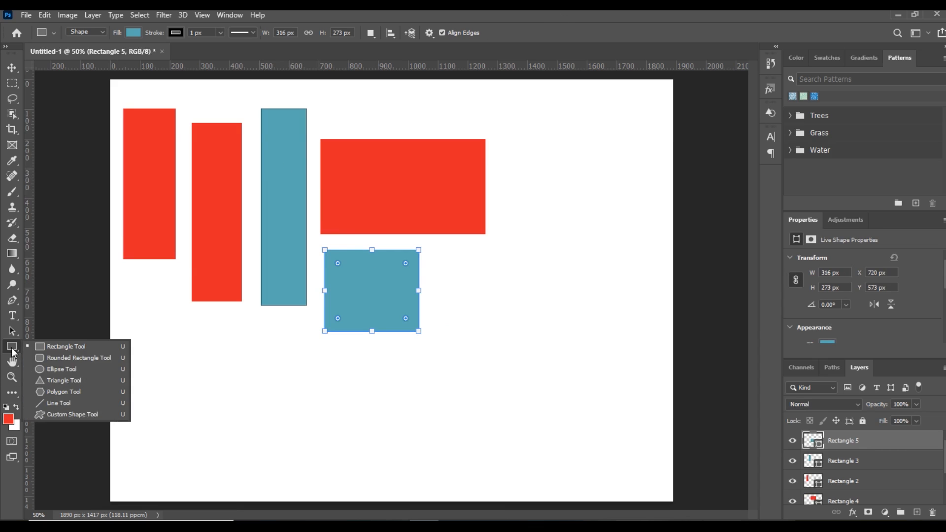
{"action": "left_click", "coordinate": [66, 416]}
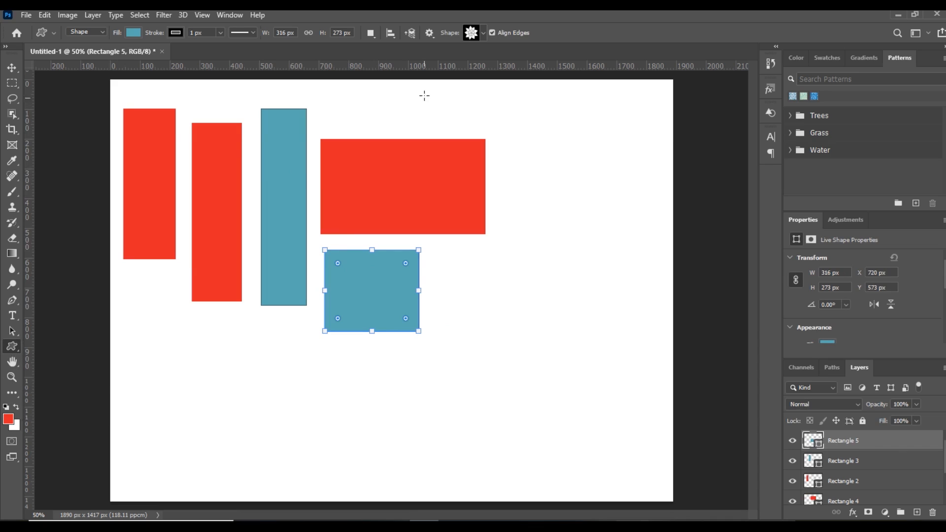
{"action": "left_click", "coordinate": [484, 38]}
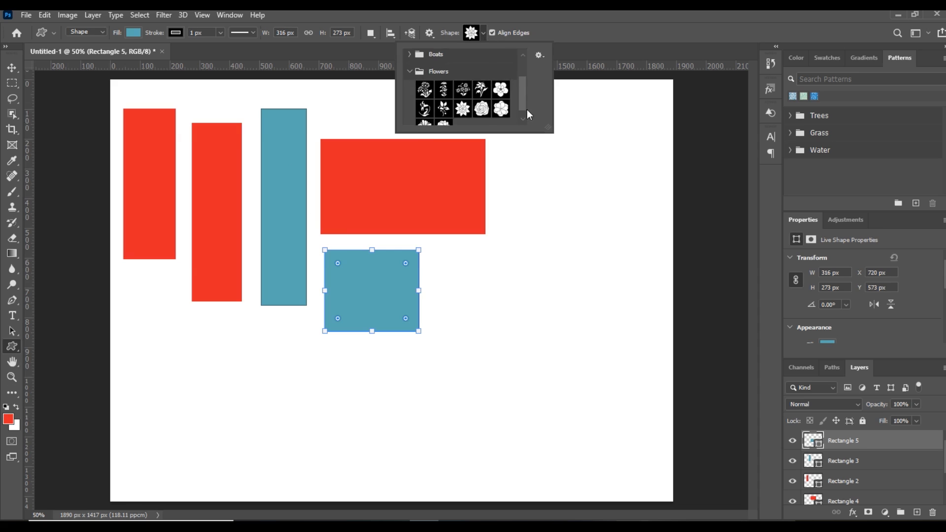
{"action": "scroll", "coordinate": [519, 107], "scroll_direction": "down", "scroll_amount": 1}
{"action": "left_click", "coordinate": [424, 117]}
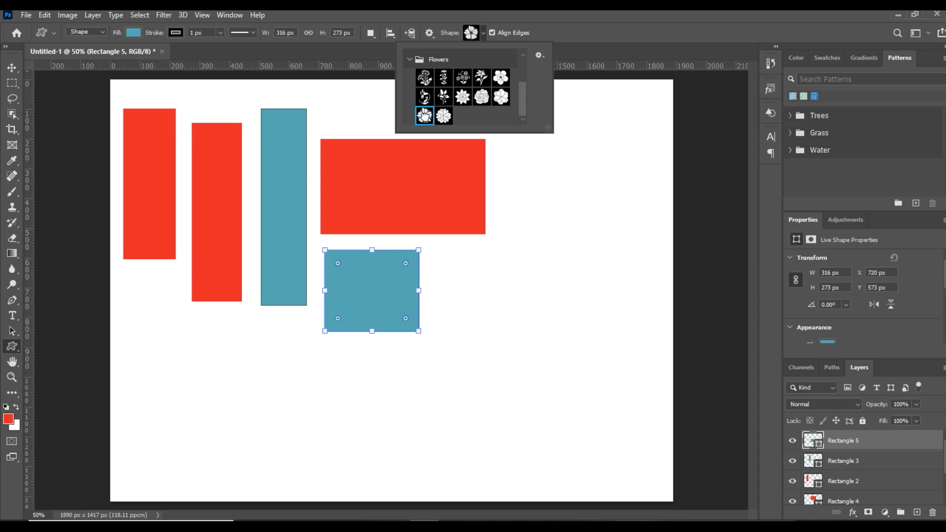
{"action": "left_click", "coordinate": [640, 15]}
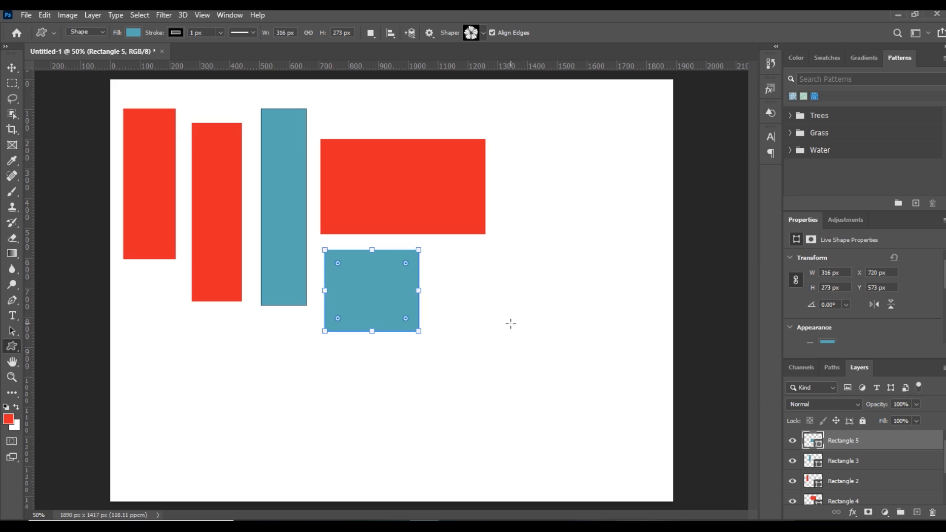
- Draw the teal flower about 310 x 307 px in the lower-right area of the canvas and move it straight upward
{"action": "left_click_drag", "start_coordinate": [509, 327], "coordinate": [602, 416]}
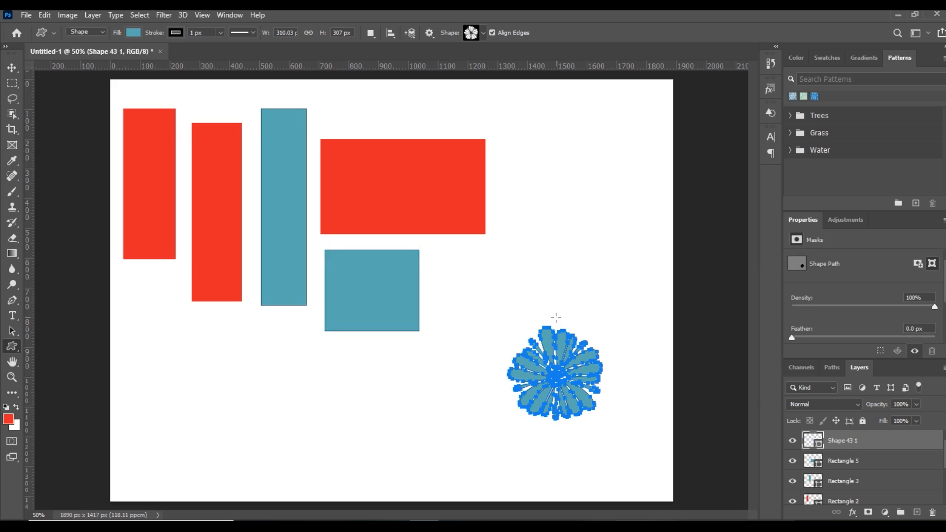
{"action": "key", "text": "h"}
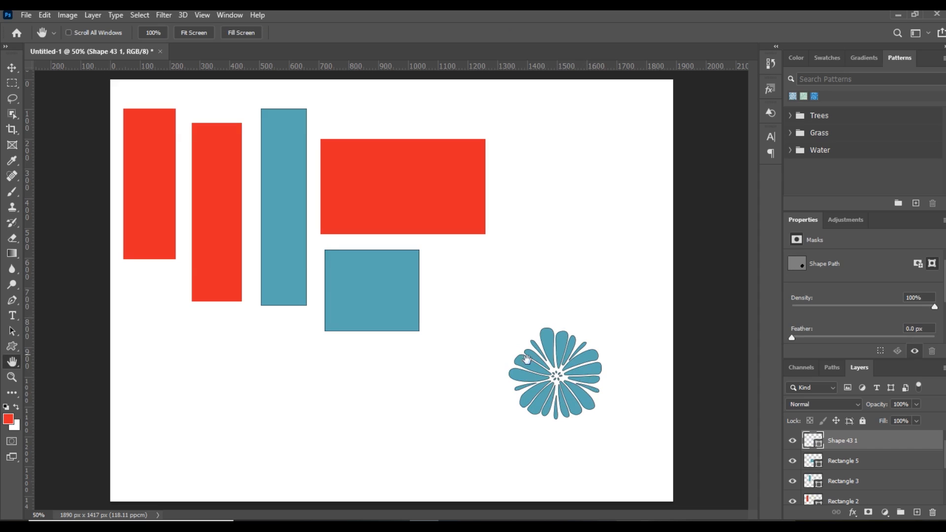
{"action": "left_click", "coordinate": [10, 70]}
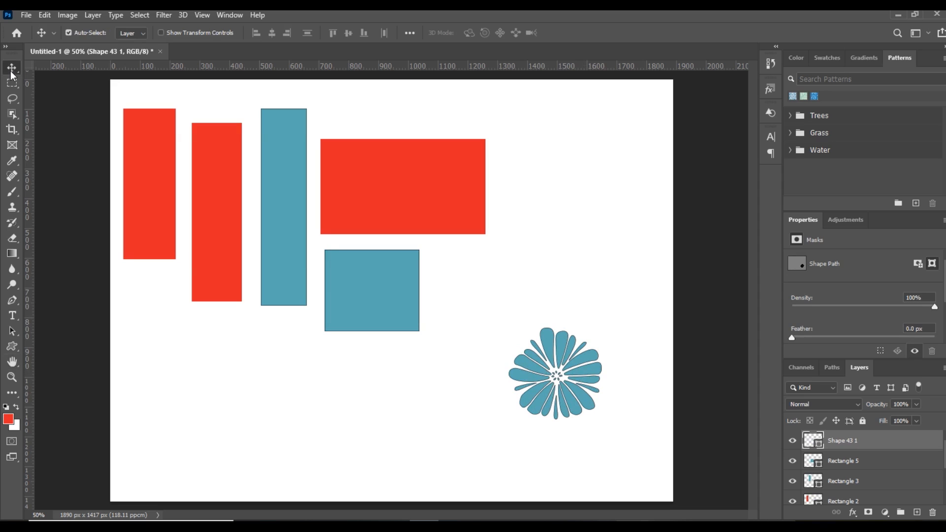
{"action": "left_click", "coordinate": [630, 310]}
{"action": "left_click_drag", "start_coordinate": [593, 353], "coordinate": [593, 304]}
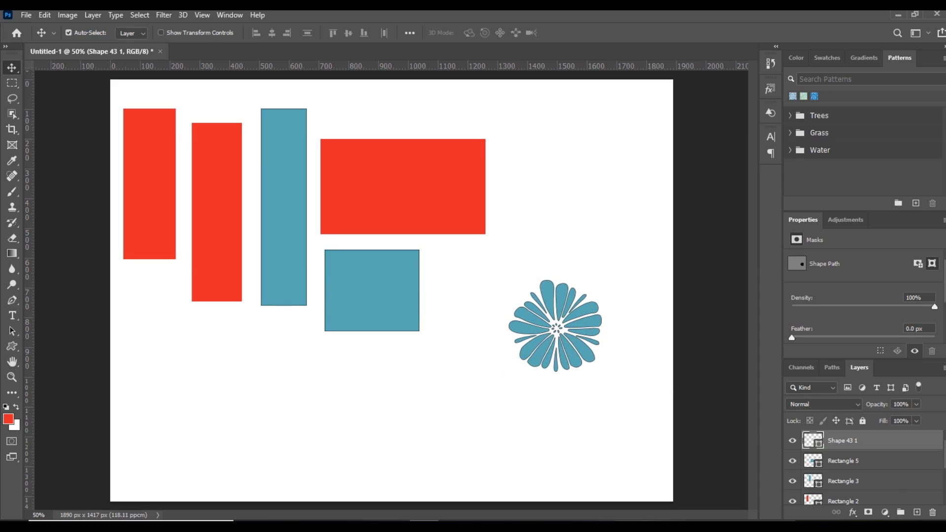
- Select the Rectangle 2 layer and toggle its visibility off and on to check which shape it holds
{"action": "scroll", "coordinate": [860, 463], "scroll_direction": "down", "scroll_amount": 2}
{"action": "left_click", "coordinate": [861, 463]}
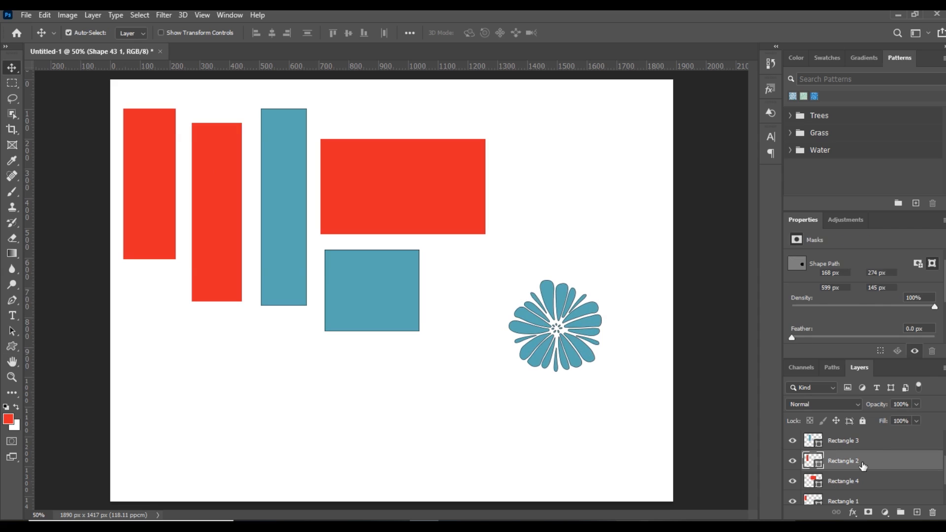
{"action": "left_click", "coordinate": [792, 461]}
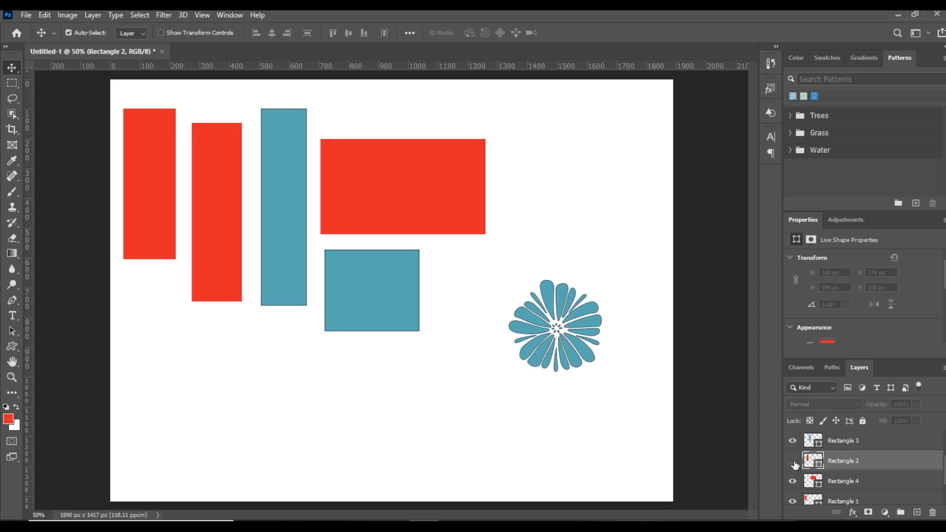
{"action": "left_click", "coordinate": [792, 461]}
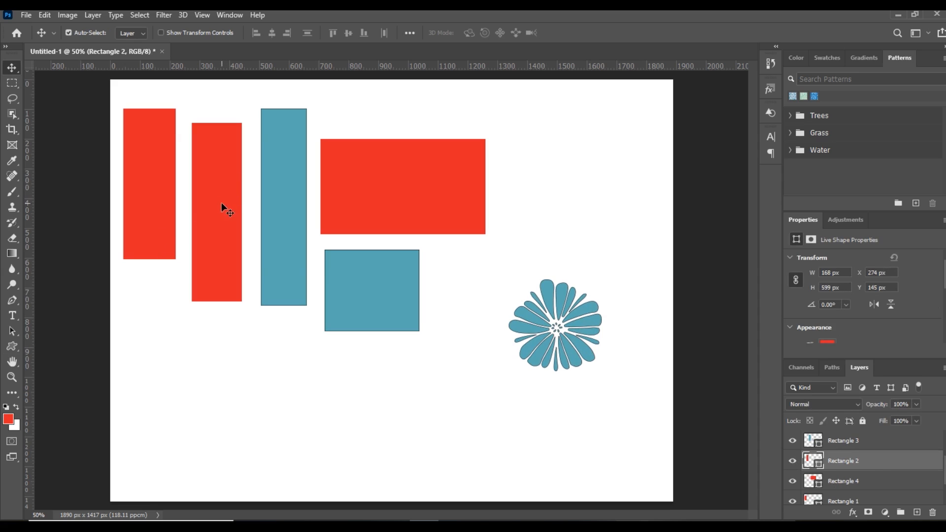
- Draw a red pointed-petal flower from the Flowers group, about 285 x 293 px, below the red vertical rectangles, and delete it
{"action": "left_click", "coordinate": [16, 346]}
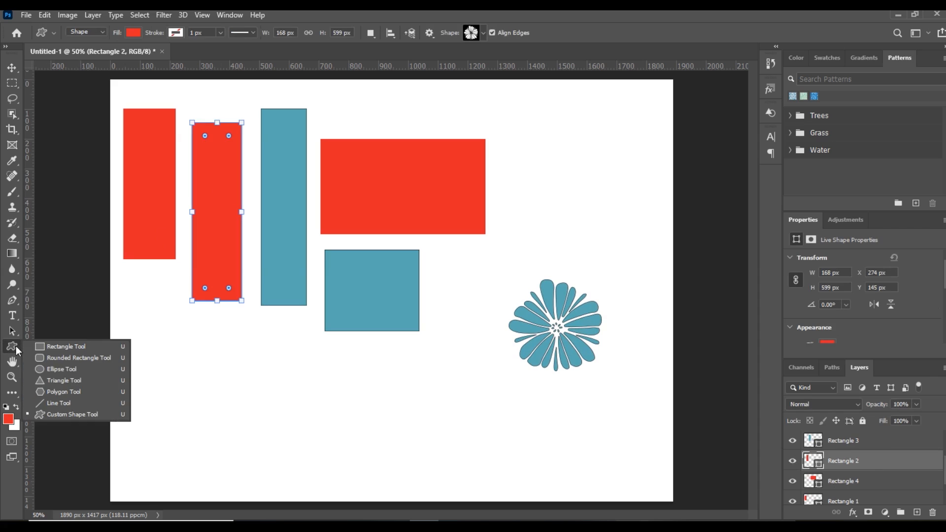
{"action": "left_click", "coordinate": [73, 410]}
{"action": "left_click", "coordinate": [483, 33]}
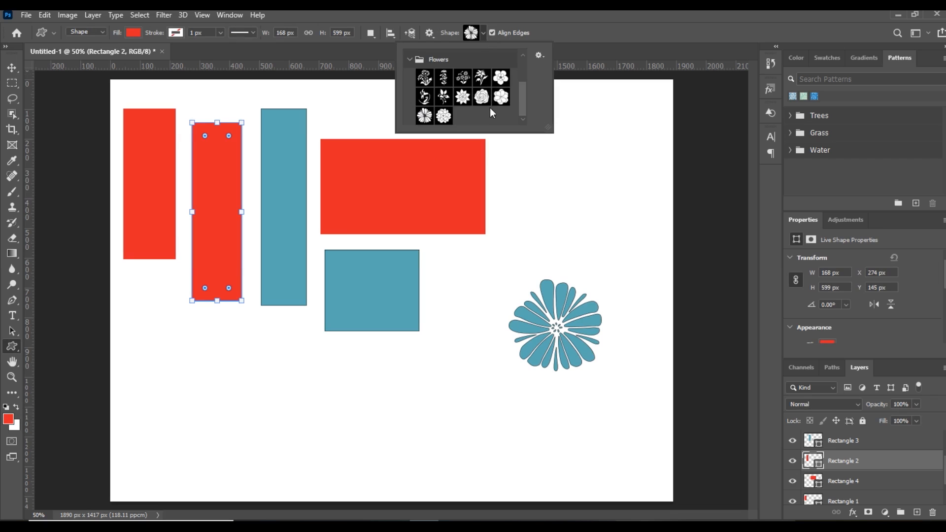
{"action": "left_click", "coordinate": [462, 97]}
{"action": "left_click", "coordinate": [600, 21]}
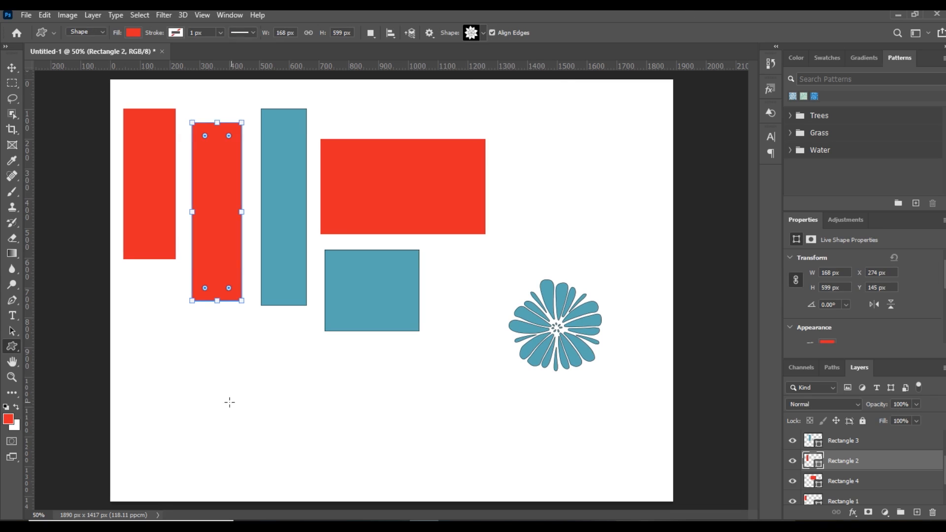
{"action": "left_click_drag", "start_coordinate": [208, 389], "coordinate": [277, 452]}
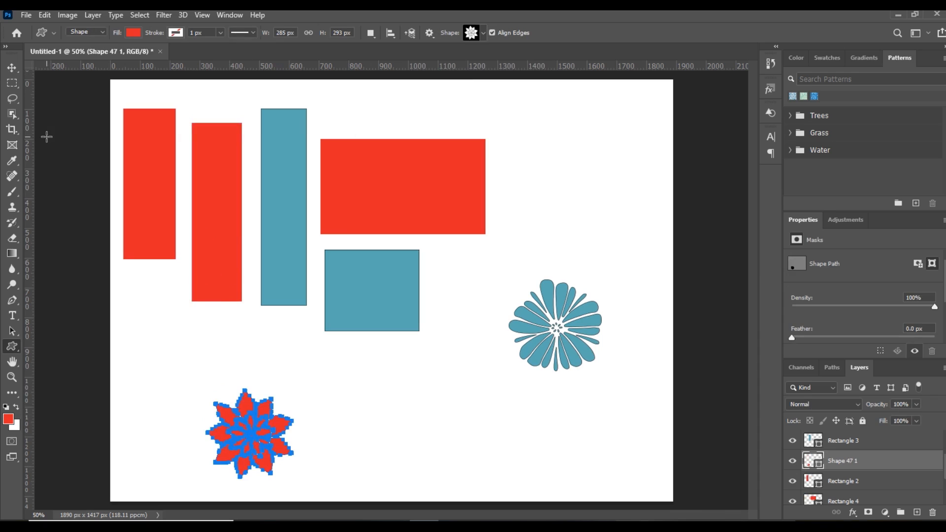
{"action": "key", "text": "Delete"}
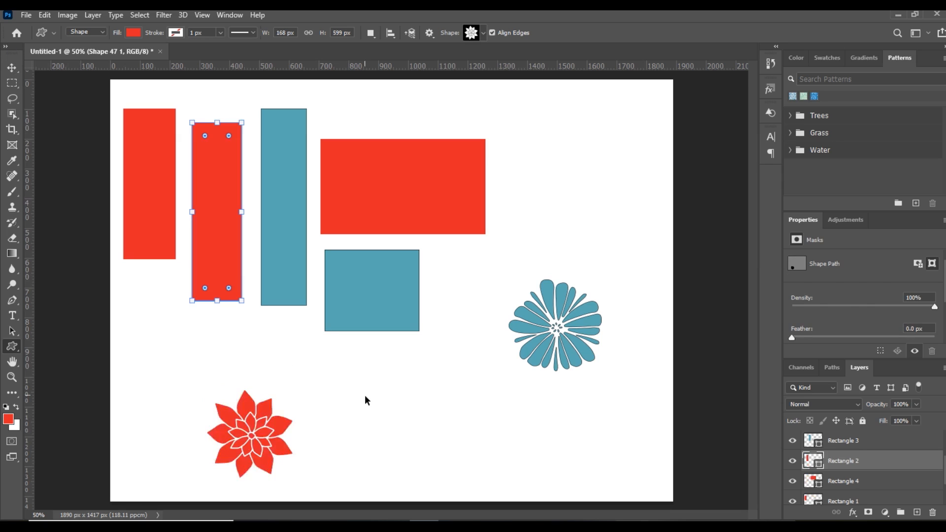
- On the Shape 43 1 layer, draw a five-petal teal flower from the Flowers group above the existing teal flower
{"action": "left_click", "coordinate": [856, 443]}
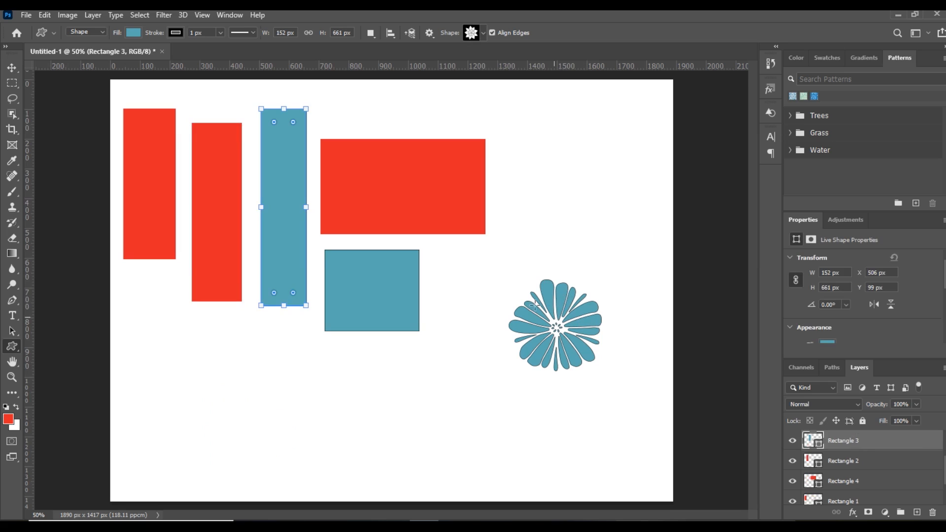
{"action": "scroll", "coordinate": [843, 457], "scroll_direction": "up", "scroll_amount": 2}
{"action": "left_click", "coordinate": [851, 443]}
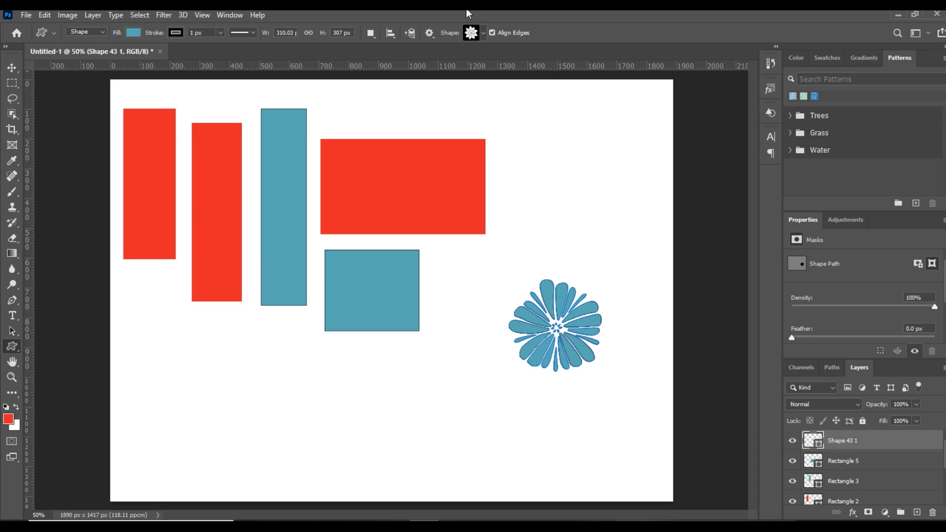
{"action": "left_click", "coordinate": [483, 35]}
{"action": "double_click", "coordinate": [501, 78]}
{"action": "left_click_drag", "start_coordinate": [548, 150], "coordinate": [626, 244]}
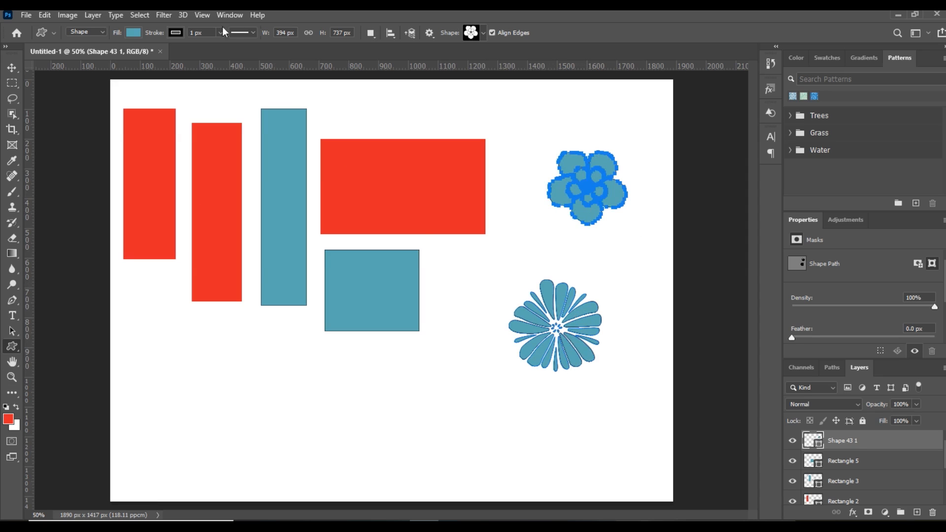
- Insert the pointed-petal flower from the Shapes library in red and place it below the vertical rectangles at about X 427, Y 1084 px
{"action": "left_click", "coordinate": [227, 15]}
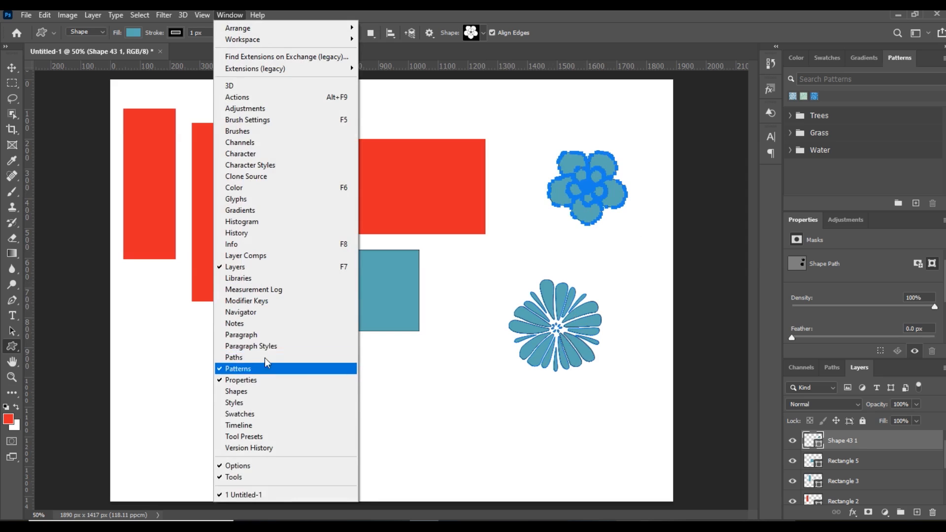
{"action": "left_click", "coordinate": [275, 398]}
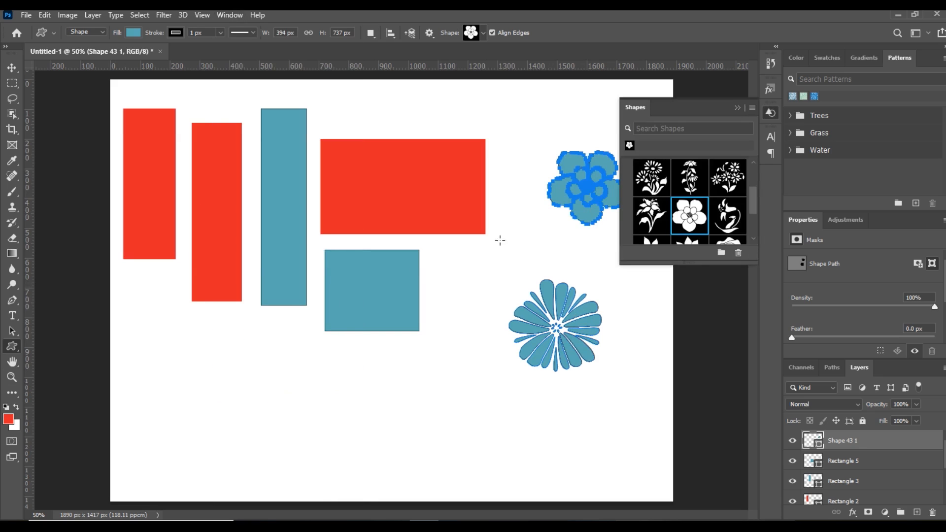
{"action": "scroll", "coordinate": [735, 222], "scroll_direction": "down", "scroll_amount": 1}
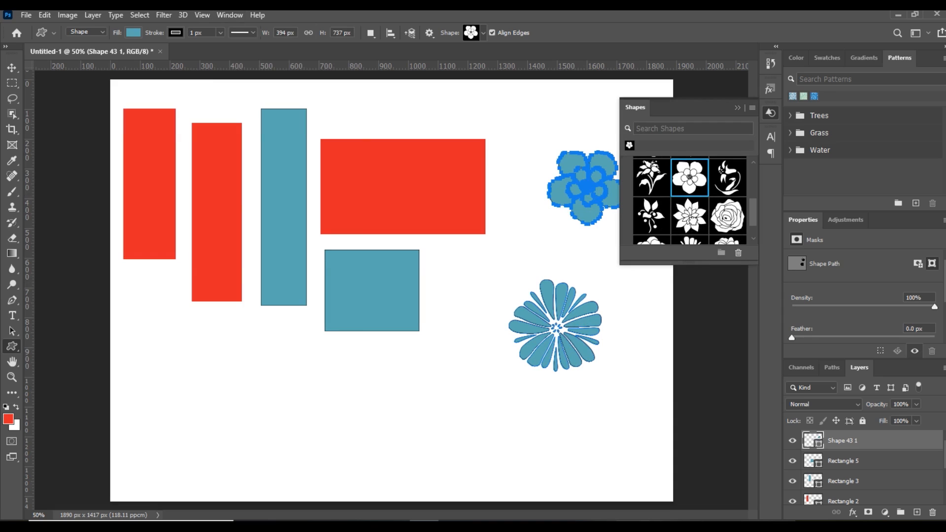
{"action": "left_click_drag", "start_coordinate": [689, 218], "coordinate": [395, 192]}
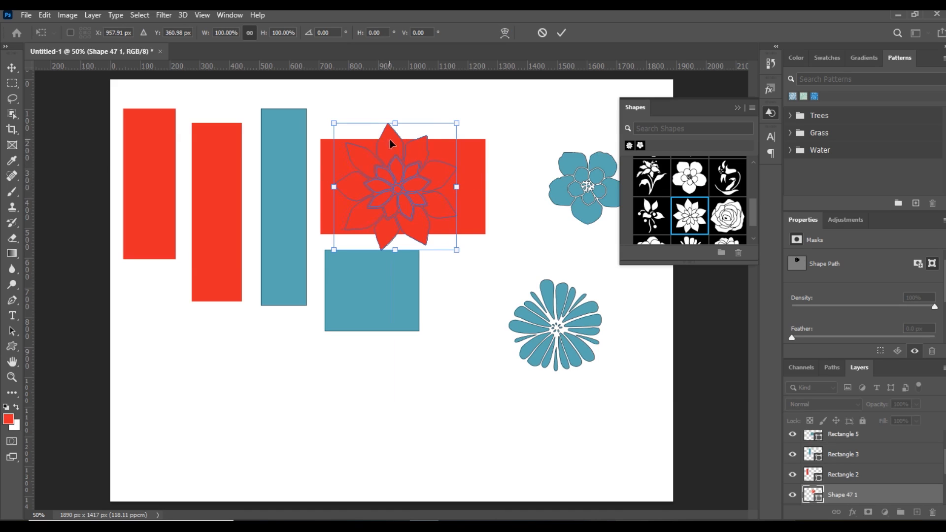
{"action": "left_click_drag", "start_coordinate": [390, 140], "coordinate": [242, 364]}
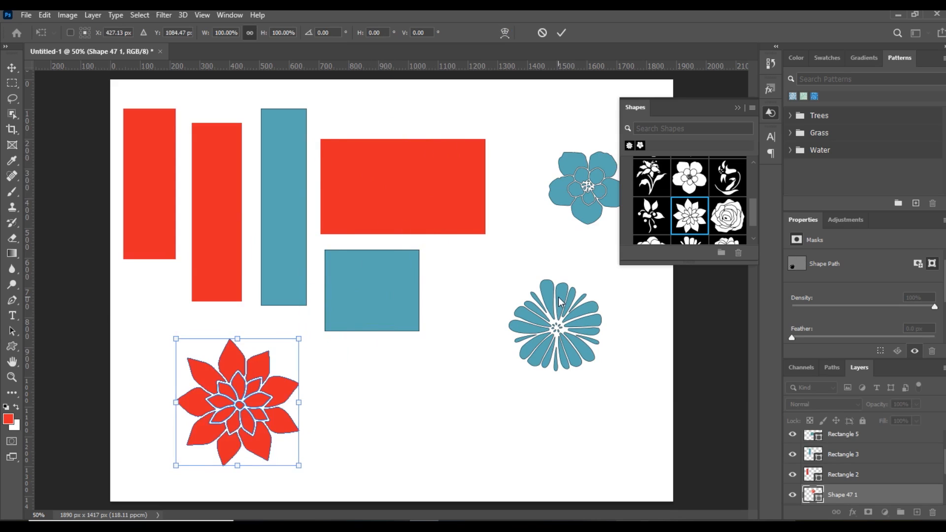
{"action": "left_click", "coordinate": [737, 108]}
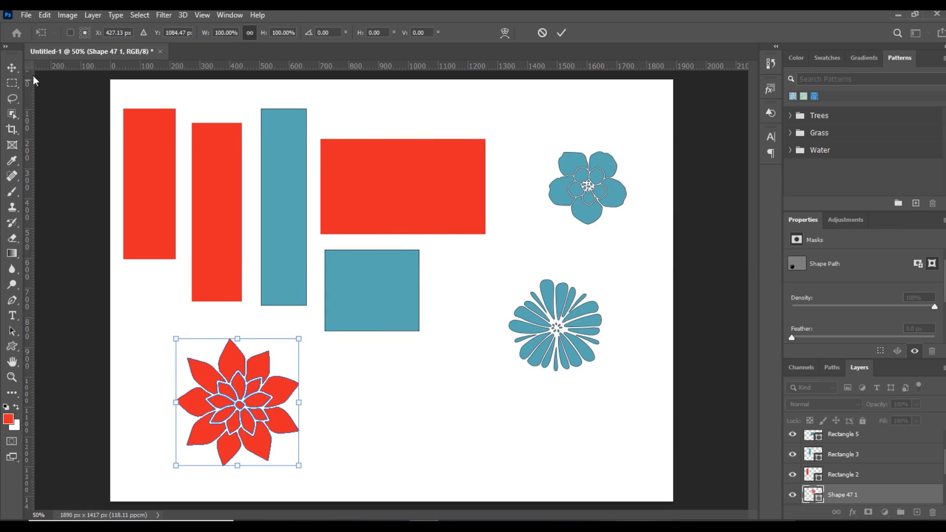
{"action": "left_click", "coordinate": [15, 69]}
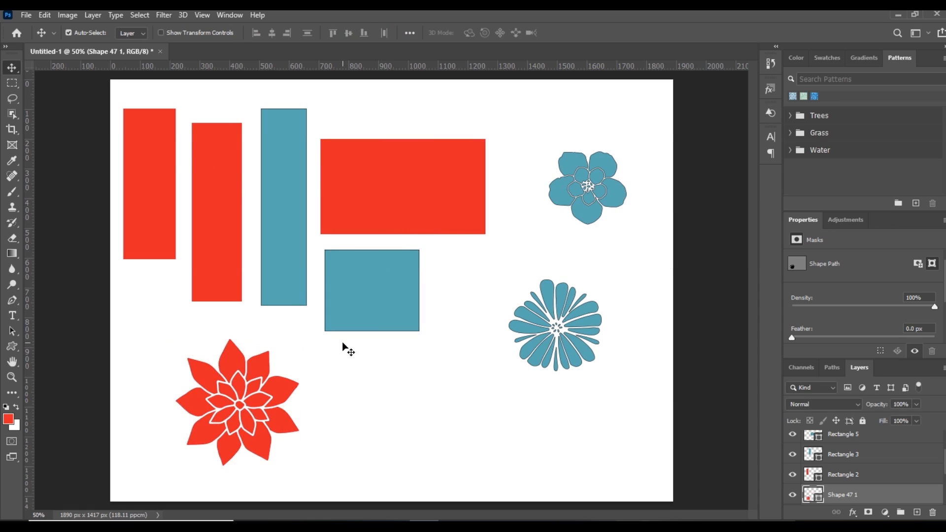
- Select all shape layers from Shape 43 1 down to Rectangle 1 and merge the shapes into one layer
{"action": "scroll", "coordinate": [854, 456], "scroll_direction": "up", "scroll_amount": 1}
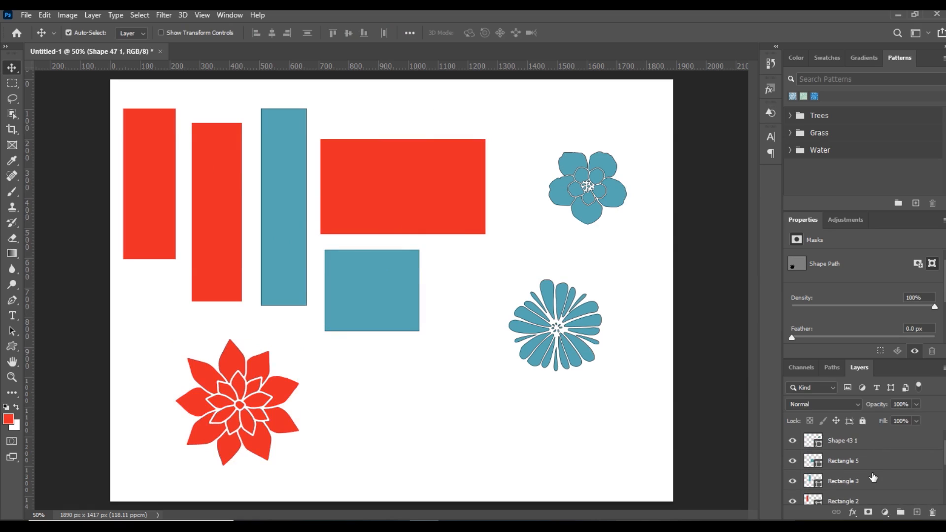
{"action": "left_click", "coordinate": [93, 16]}
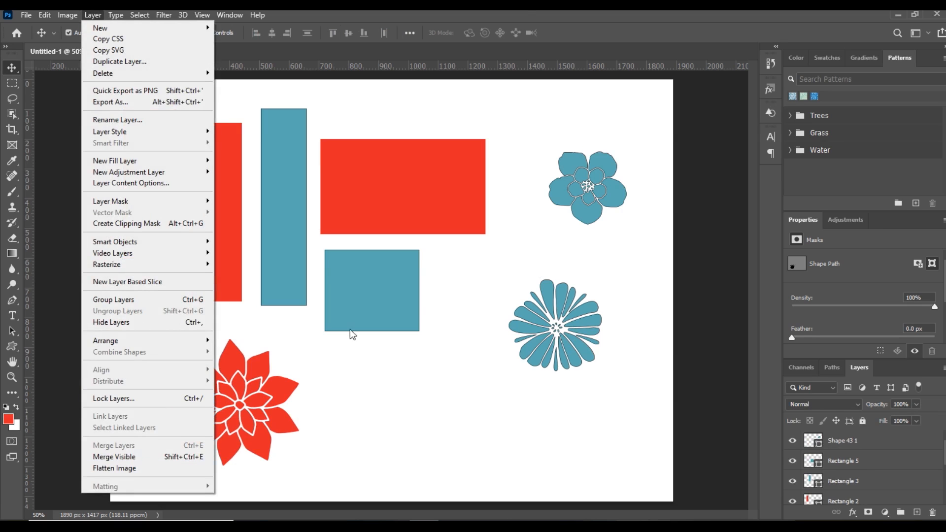
{"action": "left_click", "coordinate": [514, 10]}
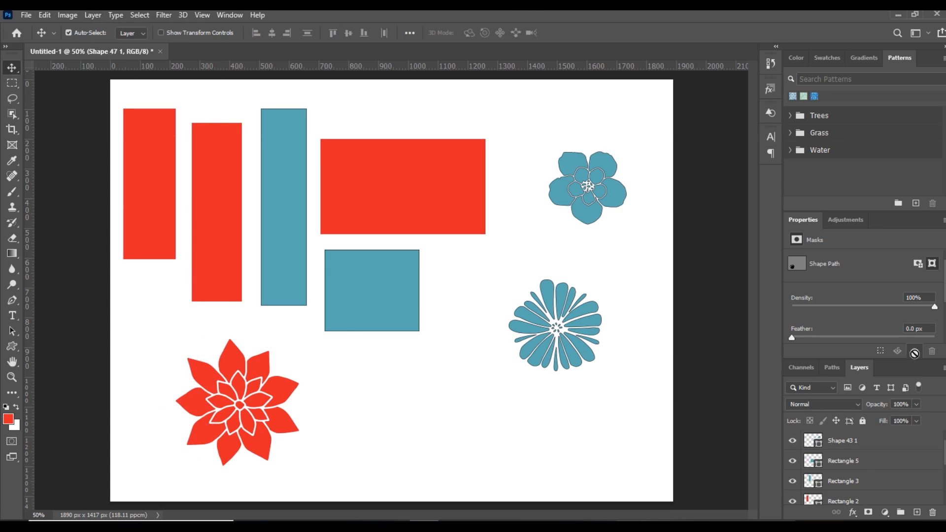
{"action": "left_click", "coordinate": [890, 443]}
{"action": "scroll", "coordinate": [896, 476], "scroll_direction": "down", "scroll_amount": 3}
{"action": "left_click", "coordinate": [871, 481], "text": "shift"}
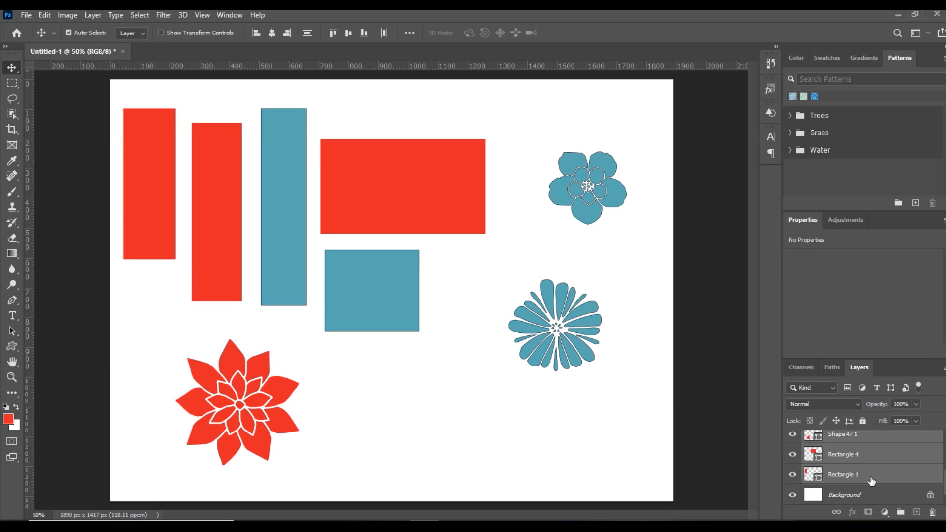
{"action": "scroll", "coordinate": [876, 487], "scroll_direction": "up", "scroll_amount": 2}
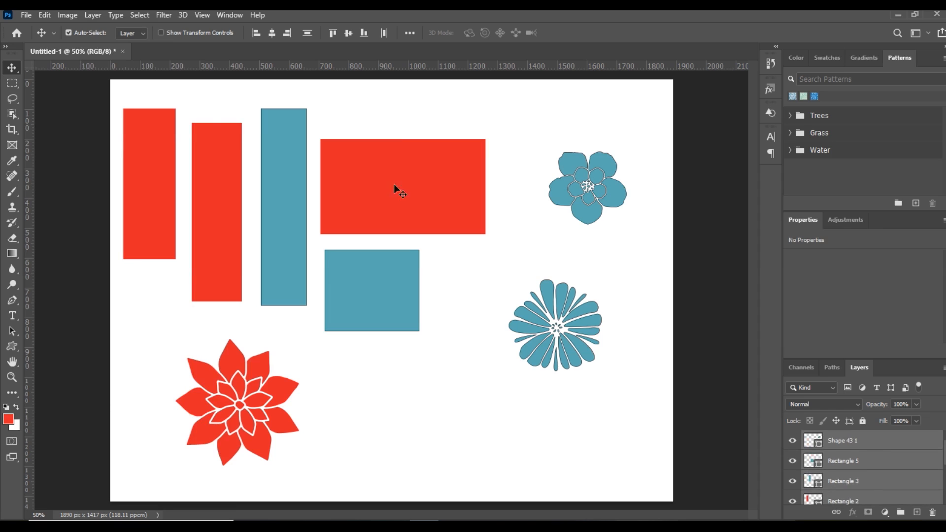
{"action": "left_click", "coordinate": [93, 15]}
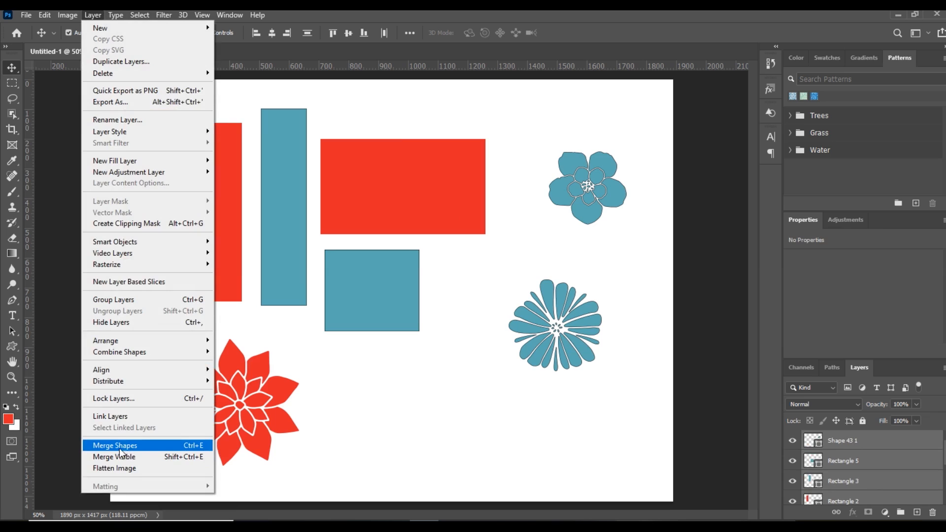
{"action": "left_click", "coordinate": [141, 449]}
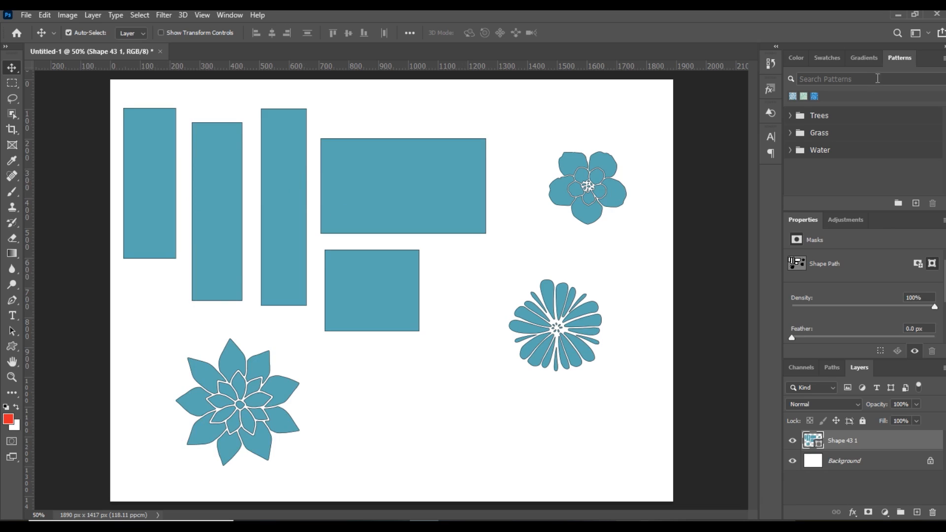
- Recolour the merged shapes with recent swatches orange-red, yellow-orange, brown and finally bright red, and expand the CMYK swatch group
{"action": "left_click", "coordinate": [827, 58]}
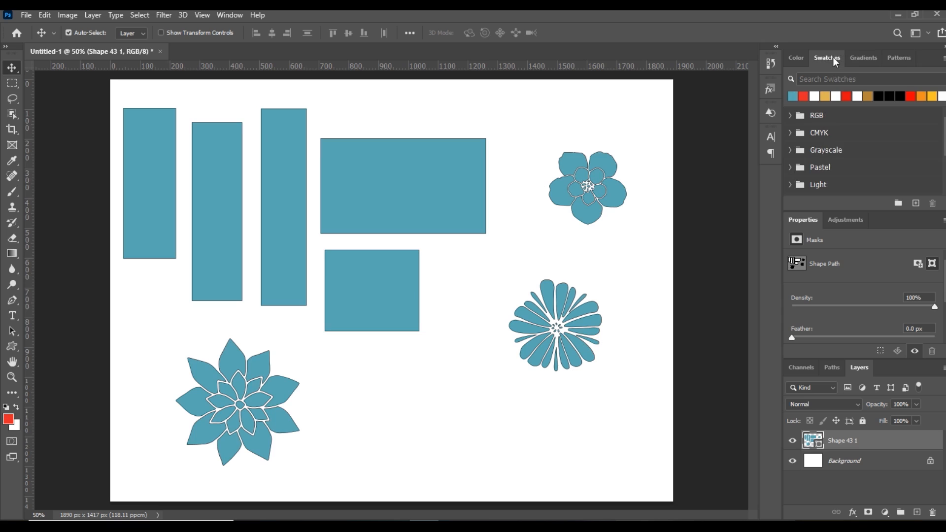
{"action": "left_click", "coordinate": [793, 96]}
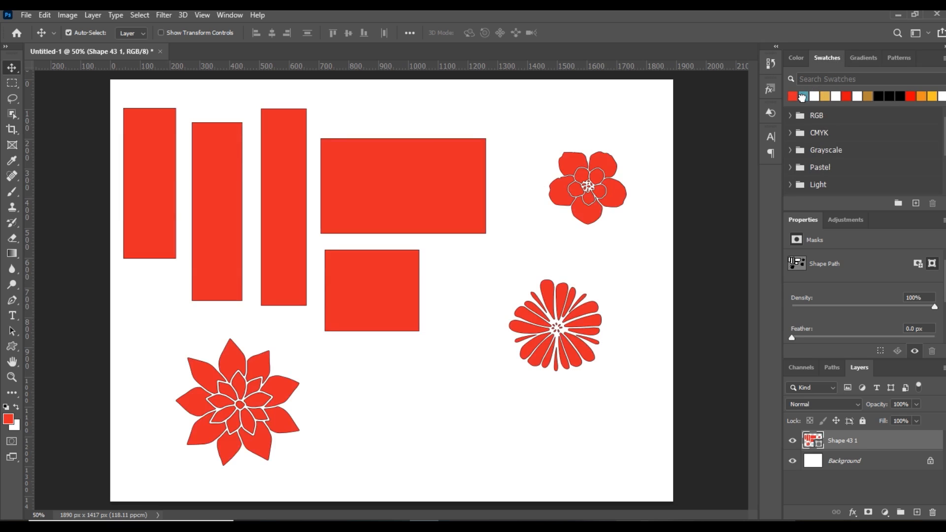
{"action": "left_click", "coordinate": [823, 97]}
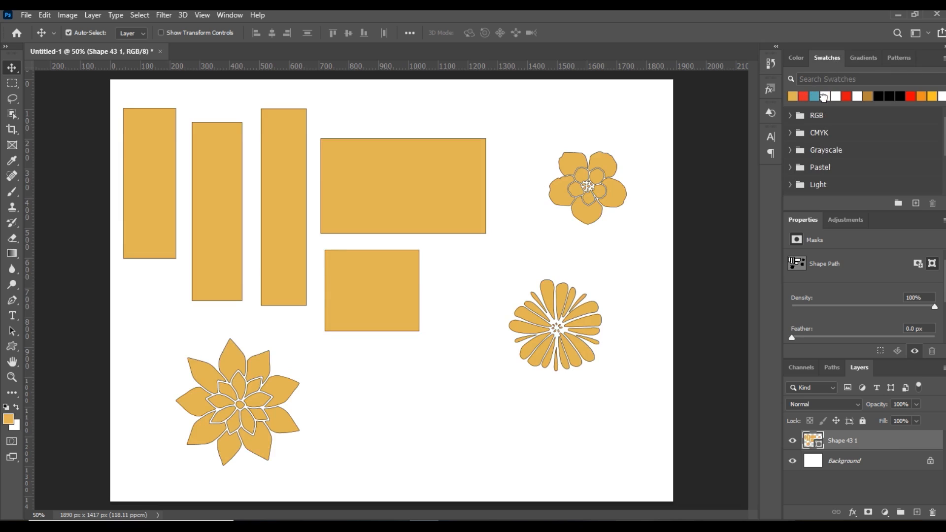
{"action": "left_click", "coordinate": [867, 96]}
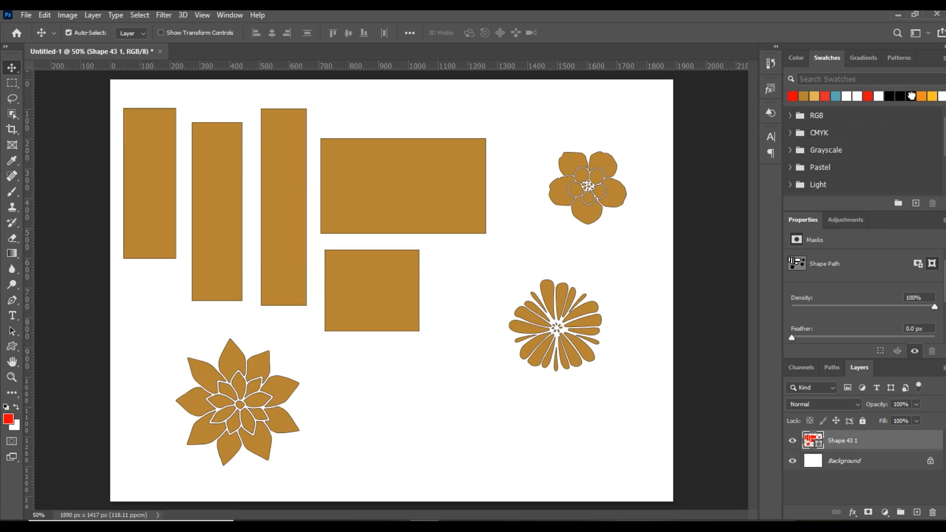
{"action": "left_click", "coordinate": [911, 96]}
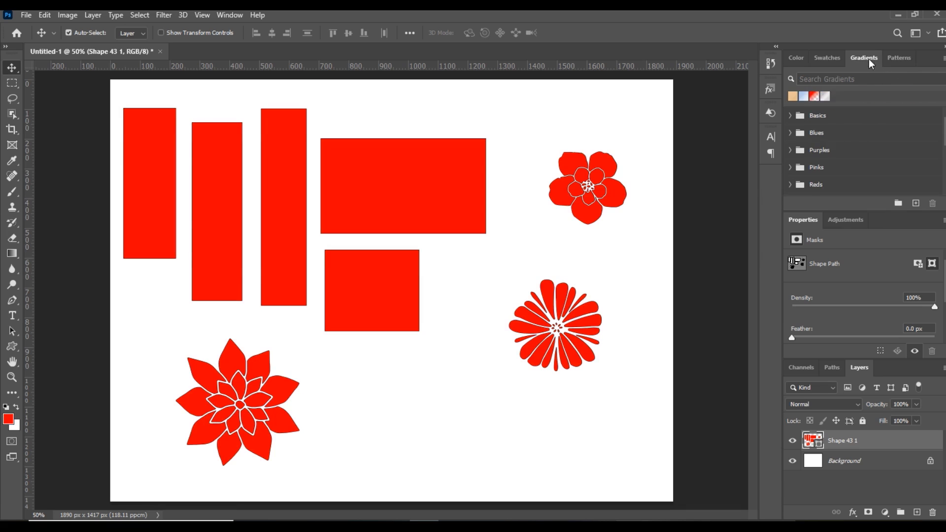
{"action": "left_click", "coordinate": [789, 133]}
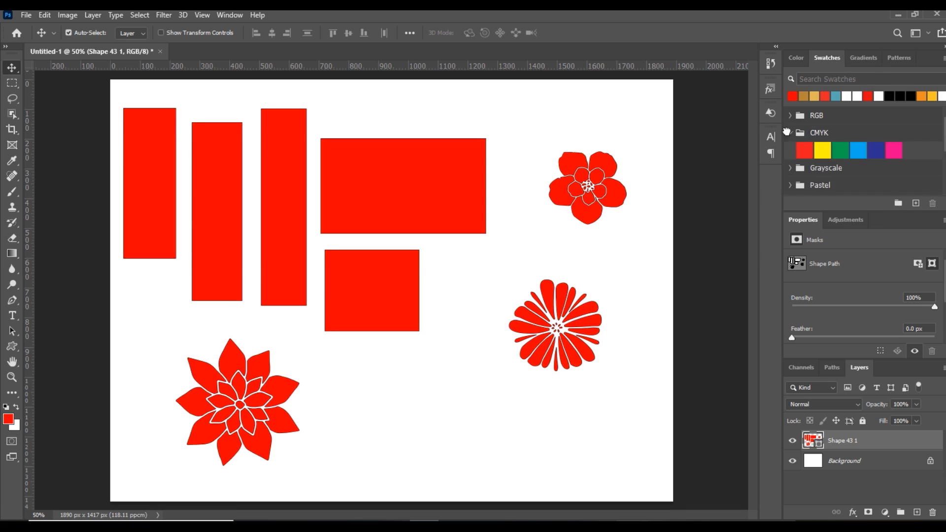
- Recolour the merged shapes with swatches: CMYK yellow, RGB blue, and two light orange shades from the Pastel group
{"action": "left_click", "coordinate": [822, 150]}
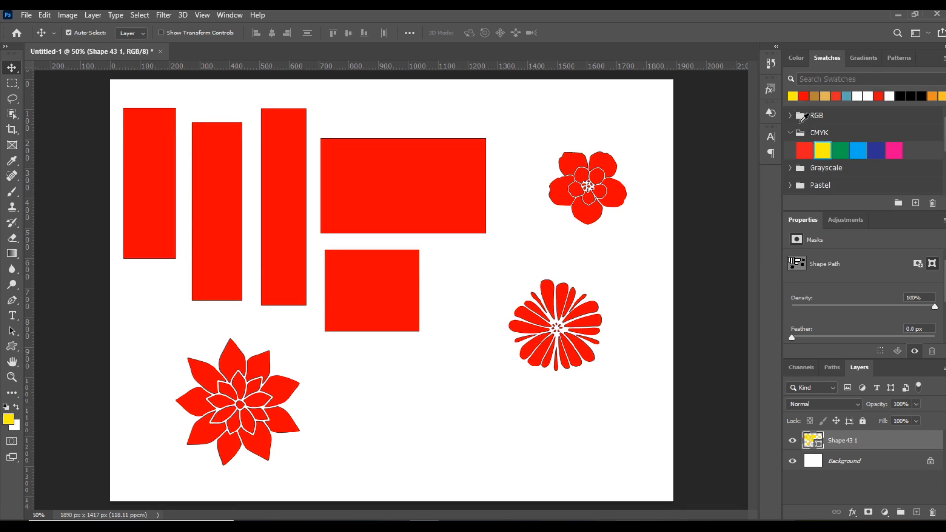
{"action": "left_click", "coordinate": [790, 115]}
{"action": "left_click", "coordinate": [877, 129]}
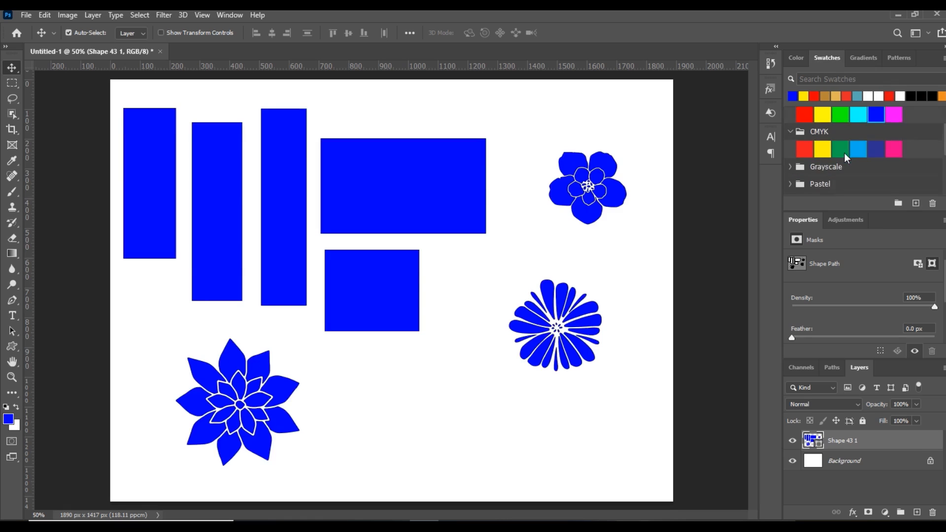
{"action": "scroll", "coordinate": [812, 155], "scroll_direction": "down", "scroll_amount": 1}
{"action": "left_click", "coordinate": [790, 165]}
{"action": "left_click", "coordinate": [822, 183]}
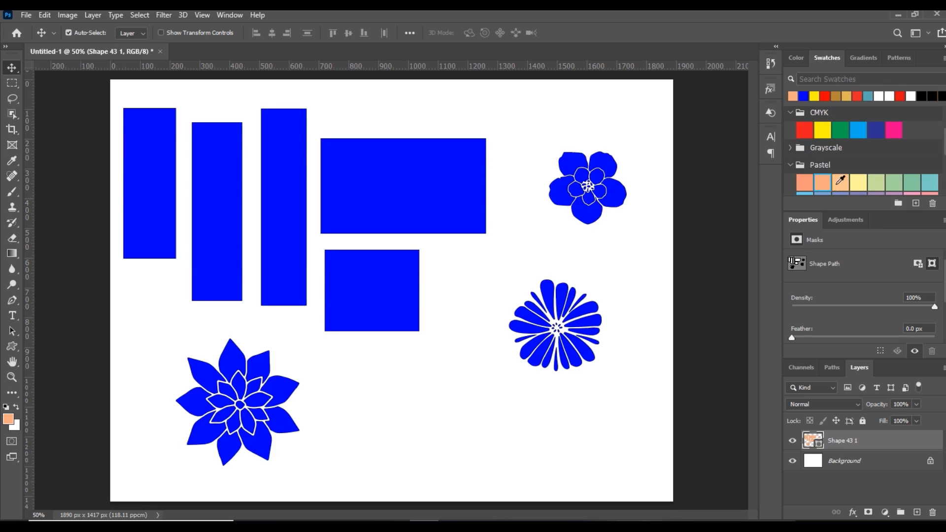
{"action": "left_click", "coordinate": [841, 182]}
- Fill the merged shapes with recent orange gradients, Basics gradients including black-to-white, and a blue-to-magenta gradient from the Purples group
{"action": "left_click", "coordinate": [862, 58]}
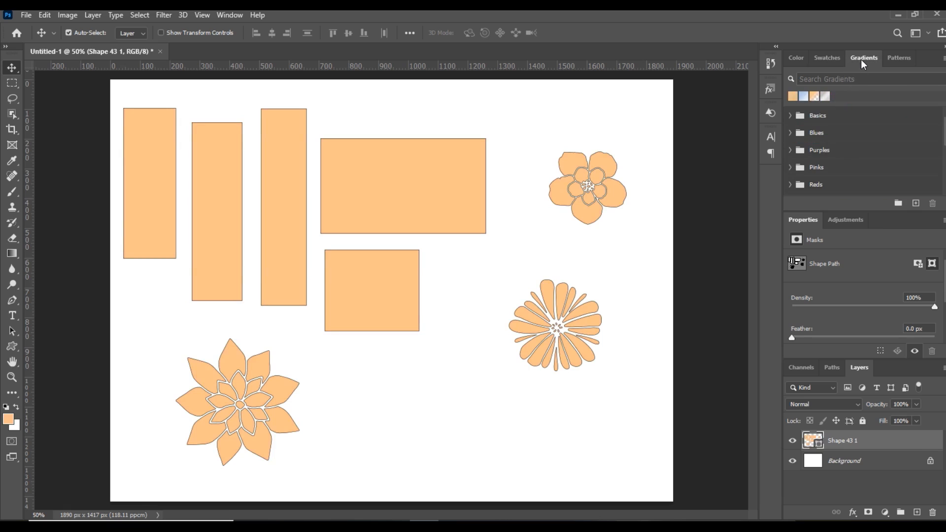
{"action": "left_click", "coordinate": [810, 98]}
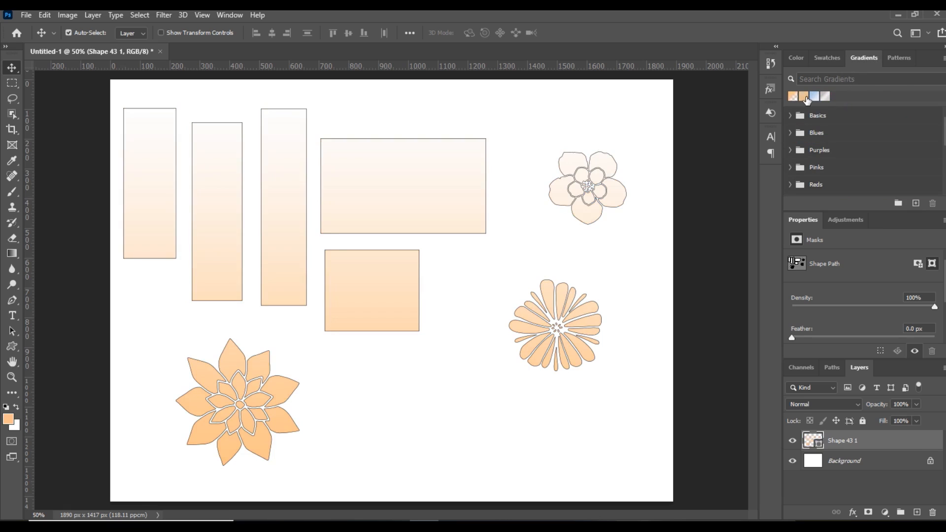
{"action": "left_click", "coordinate": [803, 97]}
{"action": "left_click", "coordinate": [790, 115]}
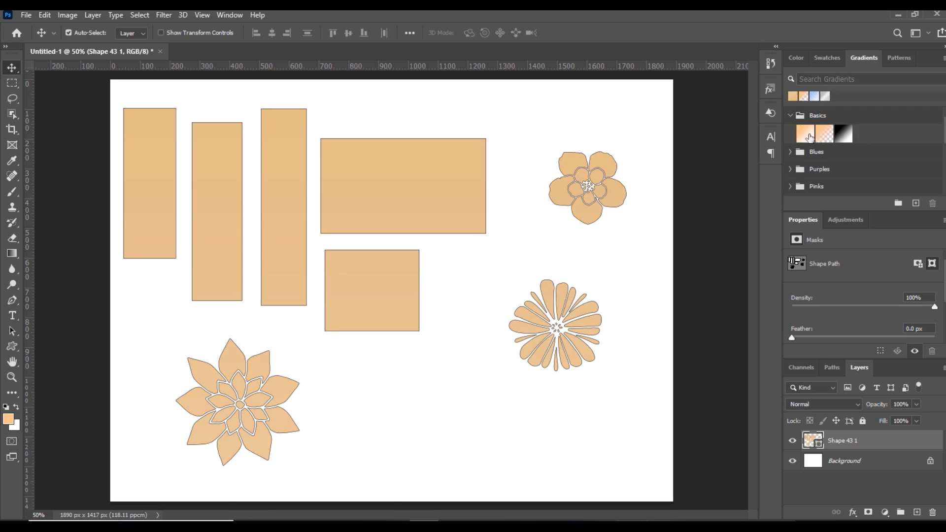
{"action": "left_click", "coordinate": [824, 134]}
{"action": "left_click", "coordinate": [844, 134]}
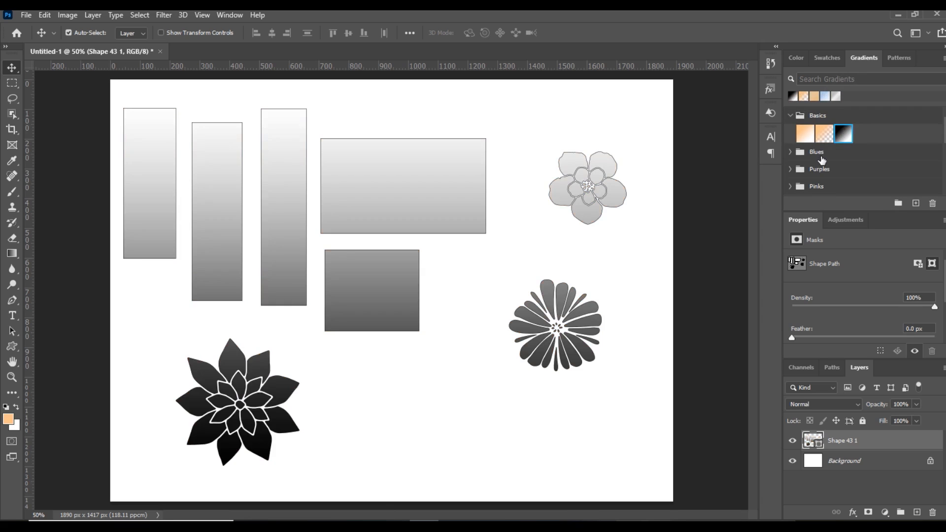
{"action": "scroll", "coordinate": [821, 161], "scroll_direction": "down", "scroll_amount": 1}
{"action": "left_click", "coordinate": [790, 149]}
{"action": "left_click", "coordinate": [824, 169]}
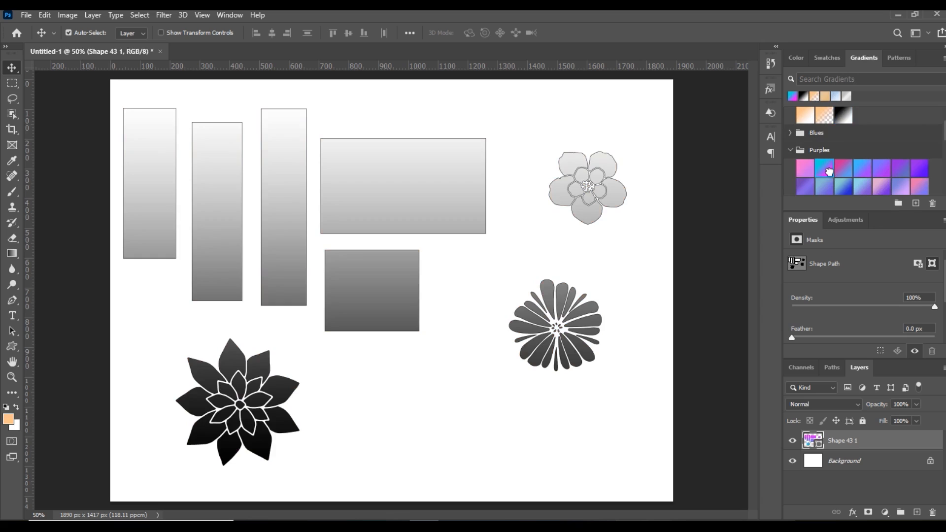
- Fill the merged shapes with the recent patterns and the first two Trees patterns, ending with the yellow autumn trees pattern
{"action": "left_click", "coordinate": [894, 57]}
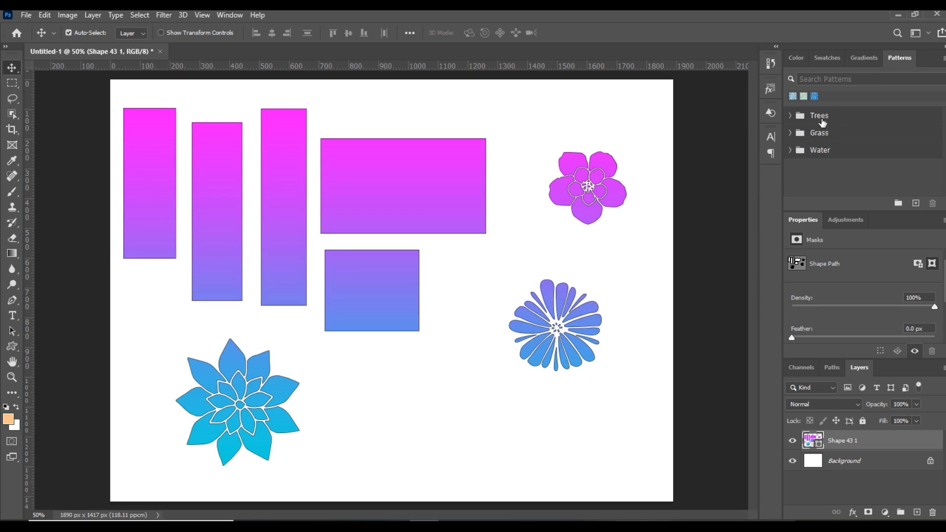
{"action": "left_click", "coordinate": [793, 96]}
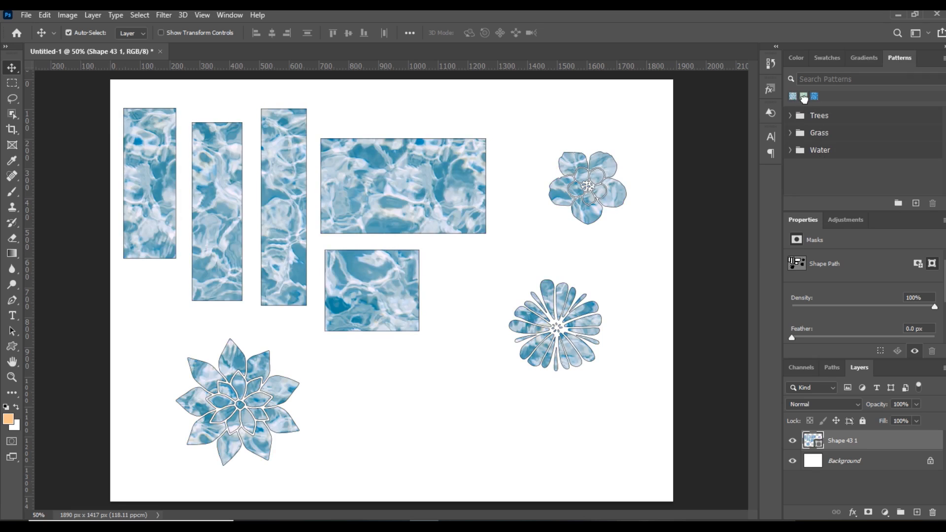
{"action": "left_click", "coordinate": [804, 96]}
{"action": "left_click", "coordinate": [815, 97]}
{"action": "left_click", "coordinate": [790, 115]}
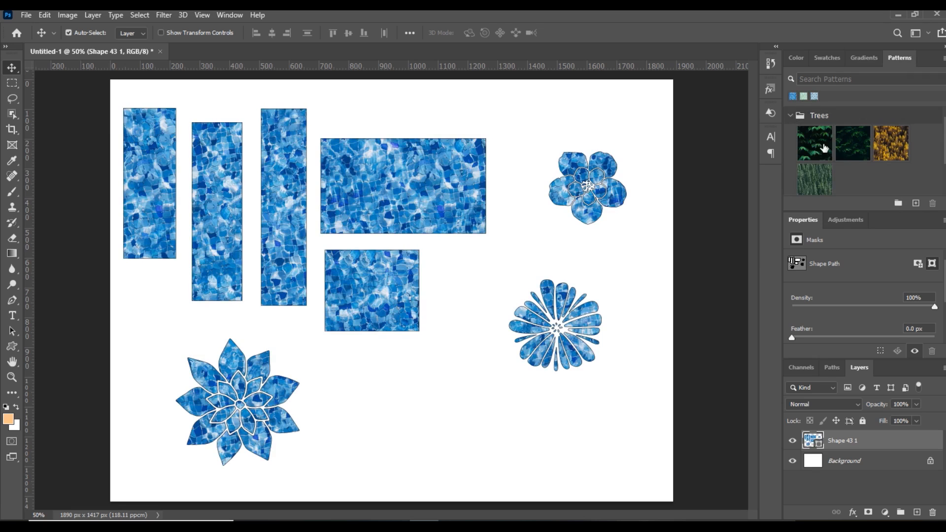
{"action": "left_click", "coordinate": [814, 143]}
{"action": "left_click", "coordinate": [852, 143]}
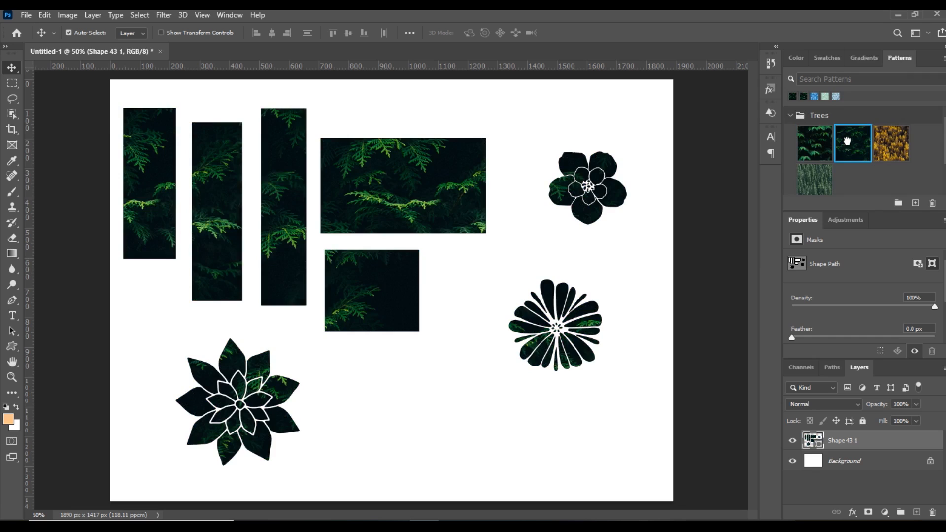
{"action": "left_click", "coordinate": [889, 143]}
- Move the many-petalled flower down to the level of the pointed-petal flower and recolour the merged shapes with the CMYK yellow swatch
{"action": "left_click_drag", "start_coordinate": [553, 294], "coordinate": [520, 345]}
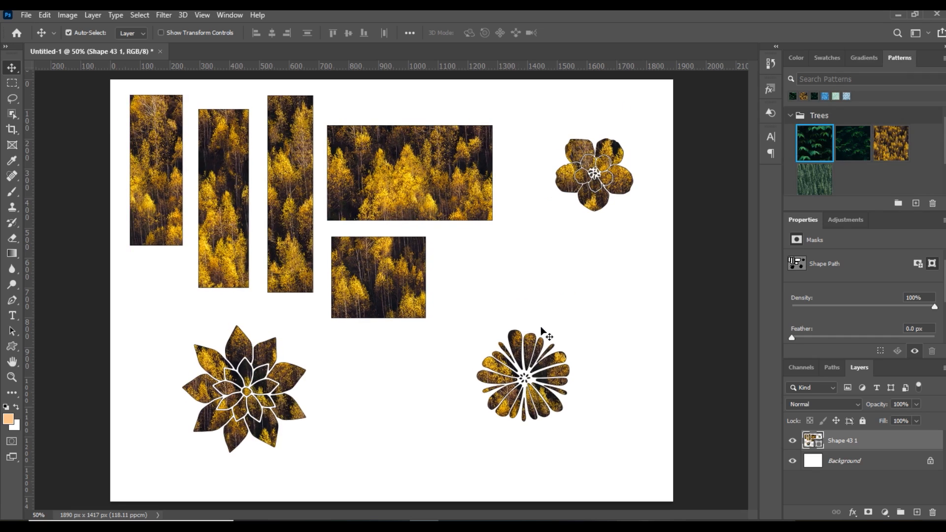
{"action": "left_click", "coordinate": [829, 58]}
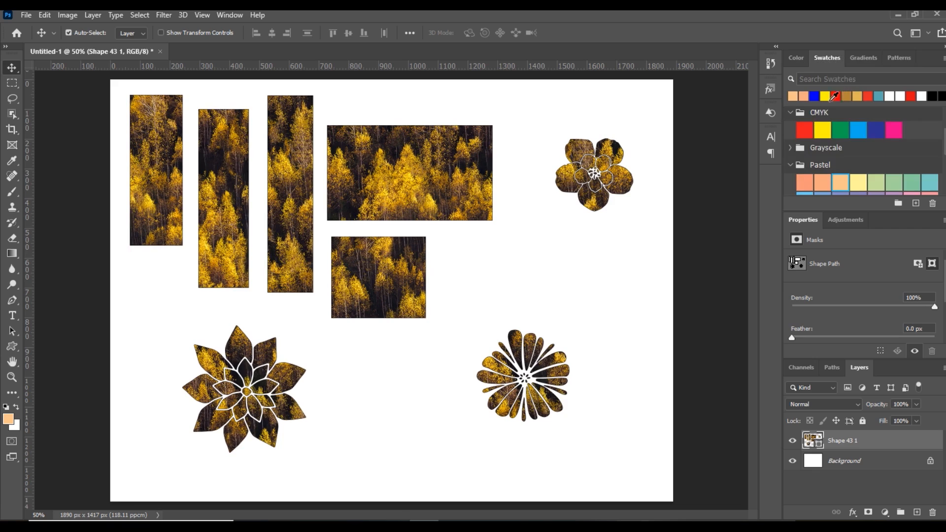
{"action": "left_click", "coordinate": [822, 130]}
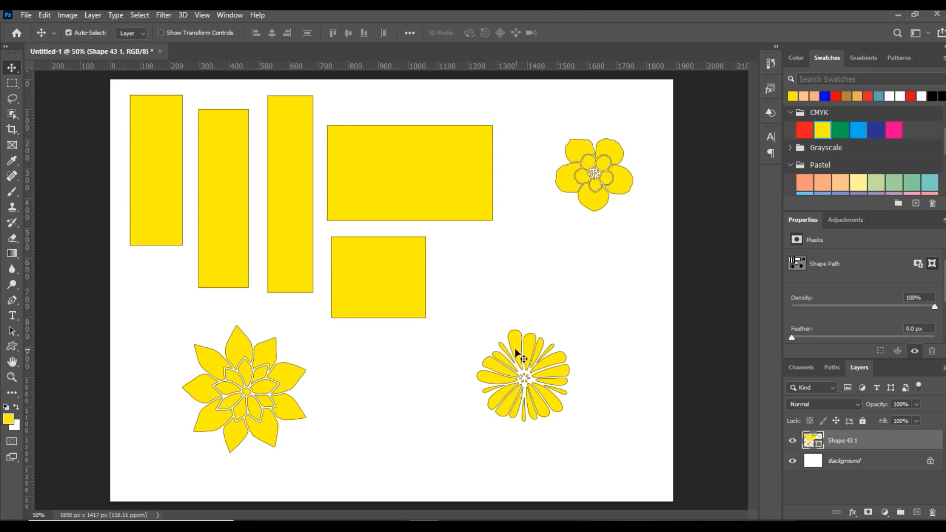
- Select the many-petalled flower's path with the Path Selection tool and separate it onto its own layer using Shape Layer Via Cut
{"action": "left_click", "coordinate": [16, 331]}
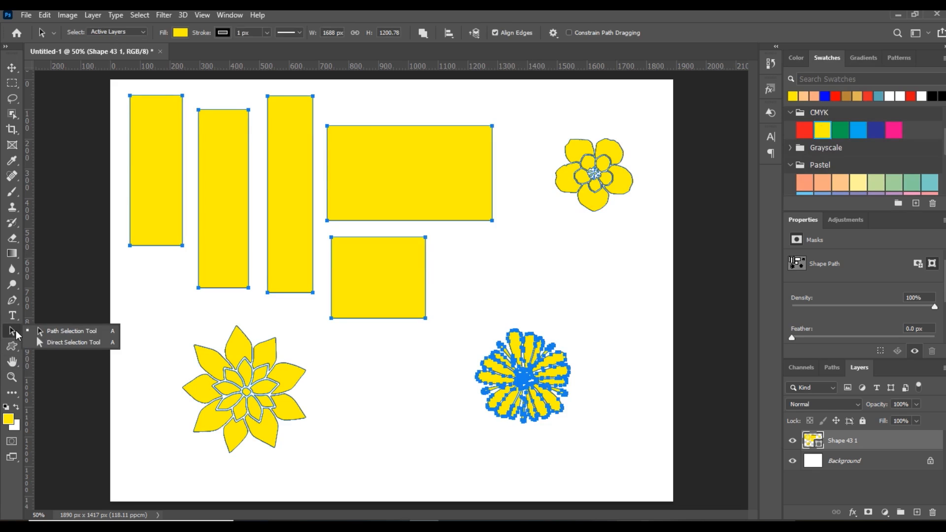
{"action": "left_click", "coordinate": [57, 330]}
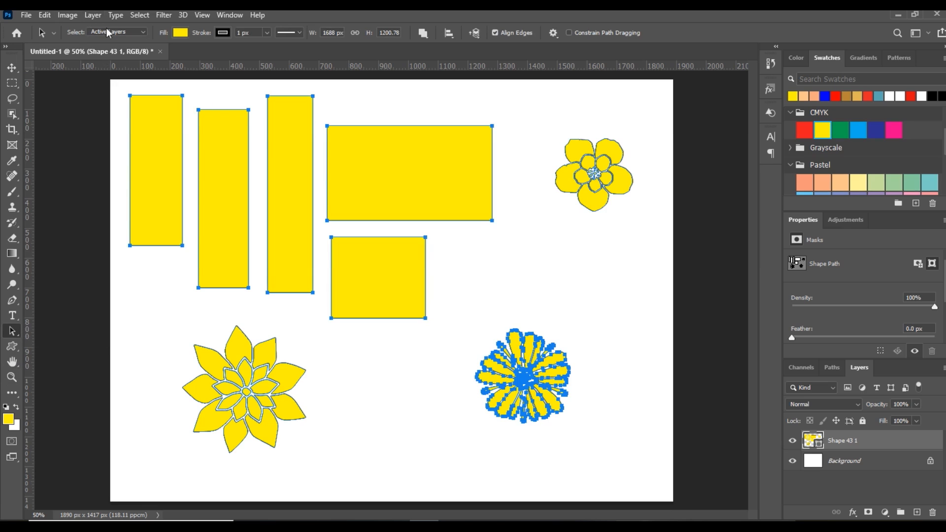
{"action": "left_click", "coordinate": [611, 434]}
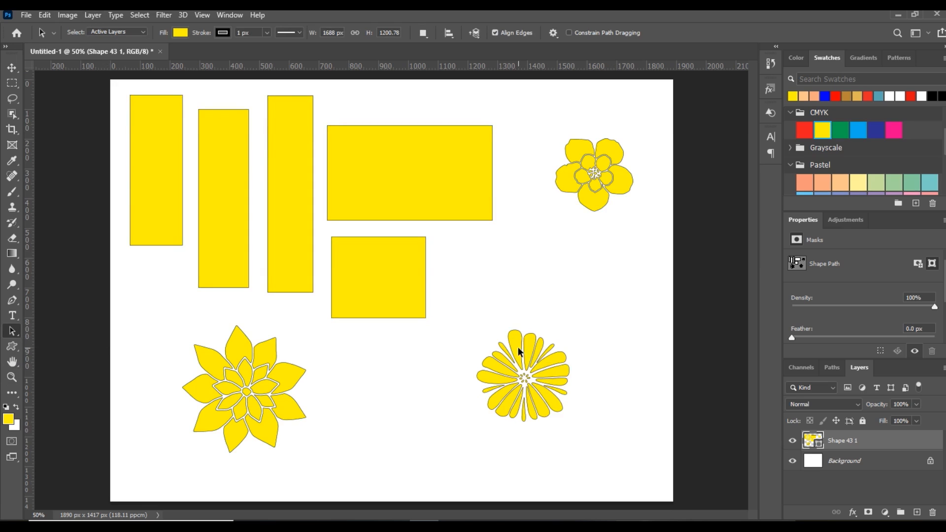
{"action": "left_click", "coordinate": [518, 347]}
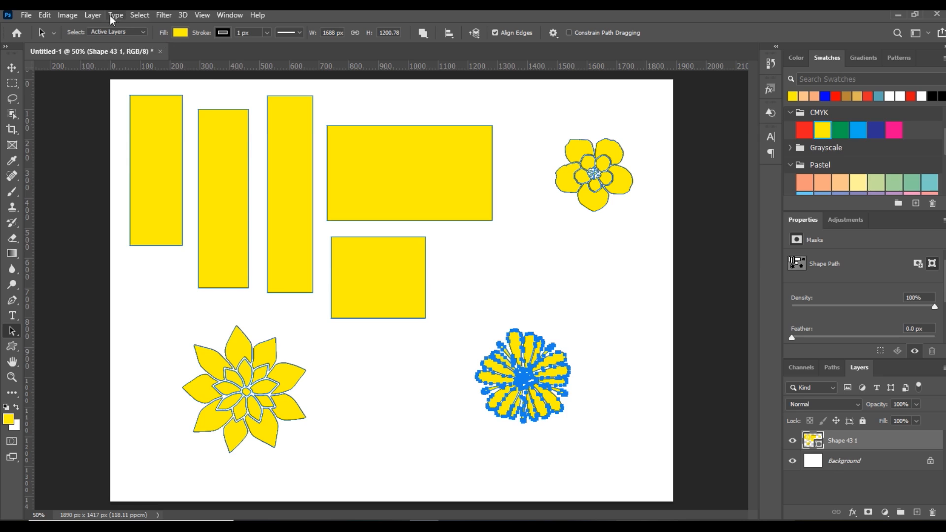
{"action": "left_click", "coordinate": [93, 15]}
{"action": "mouse_move", "coordinate": [150, 28]}
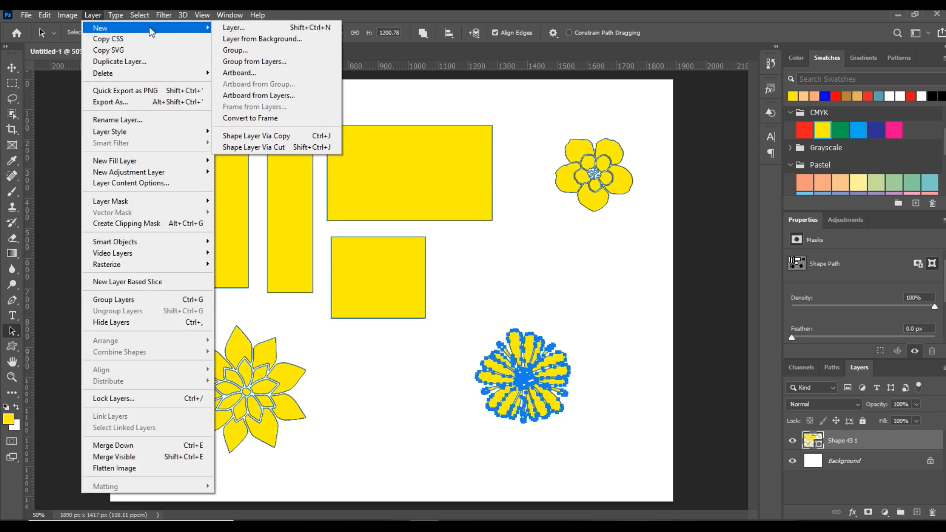
{"action": "left_click", "coordinate": [281, 148]}
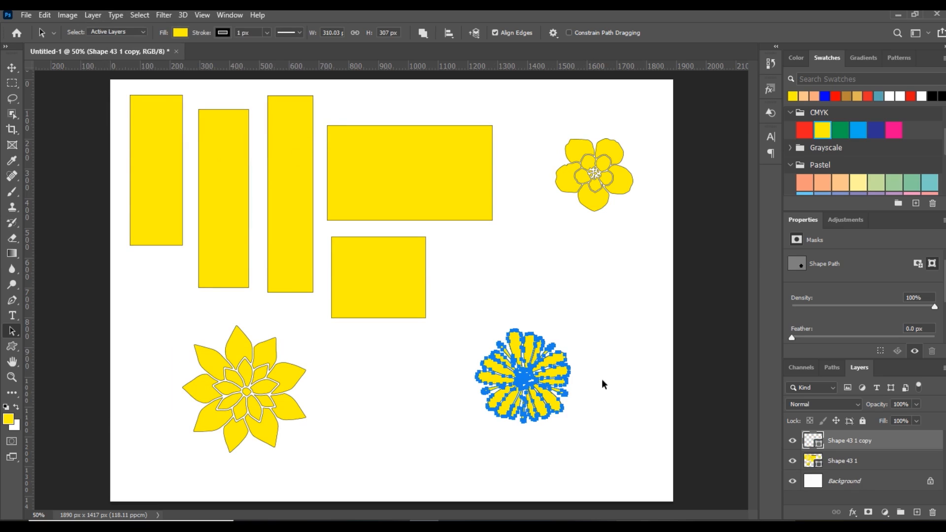
- Move the separated flower slightly down and right, and recolour it with CMYK swatches red, green, light blue and finally dark blue
{"action": "key", "text": "v"}
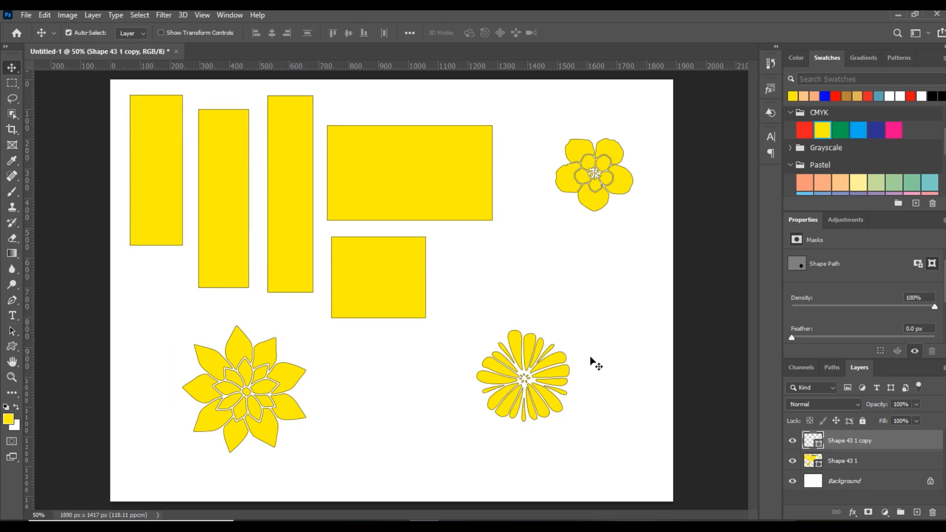
{"action": "left_click_drag", "start_coordinate": [521, 344], "coordinate": [512, 362]}
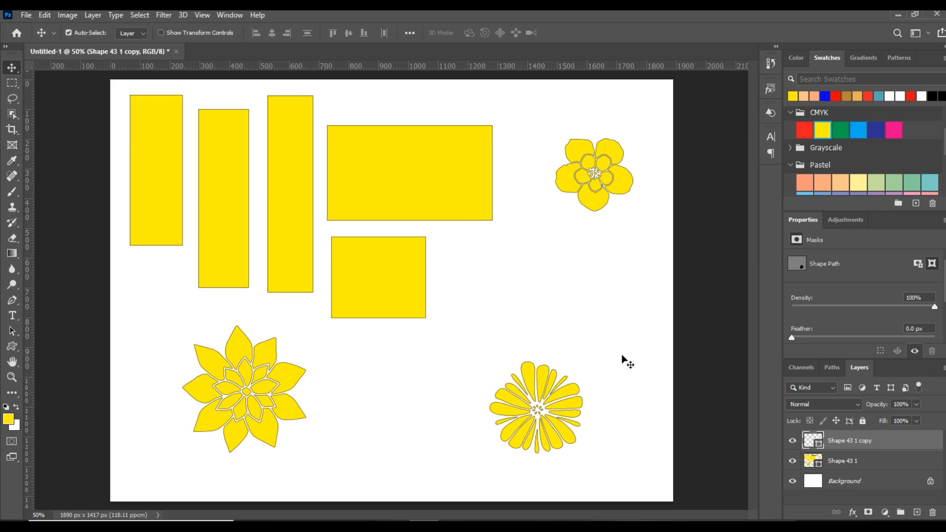
{"action": "left_click", "coordinate": [804, 130]}
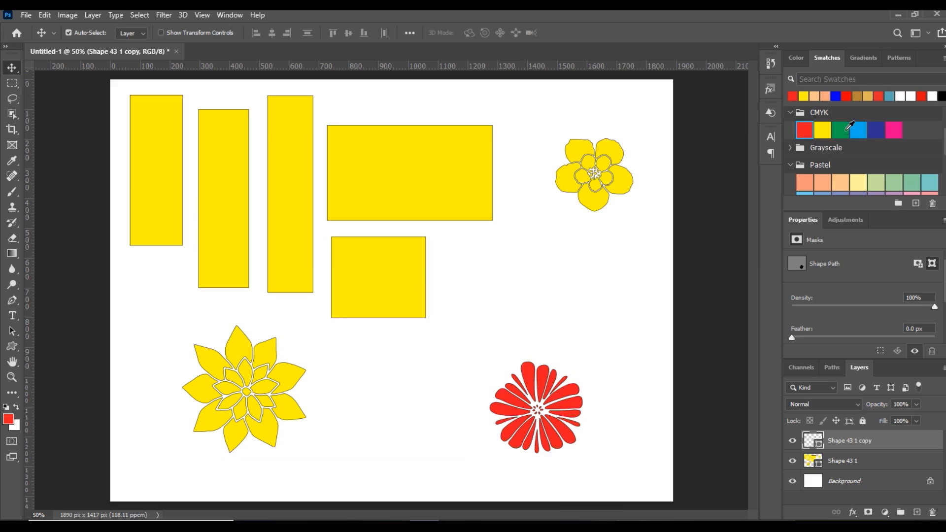
{"action": "left_click", "coordinate": [843, 130]}
{"action": "left_click", "coordinate": [858, 130]}
{"action": "left_click", "coordinate": [876, 130]}
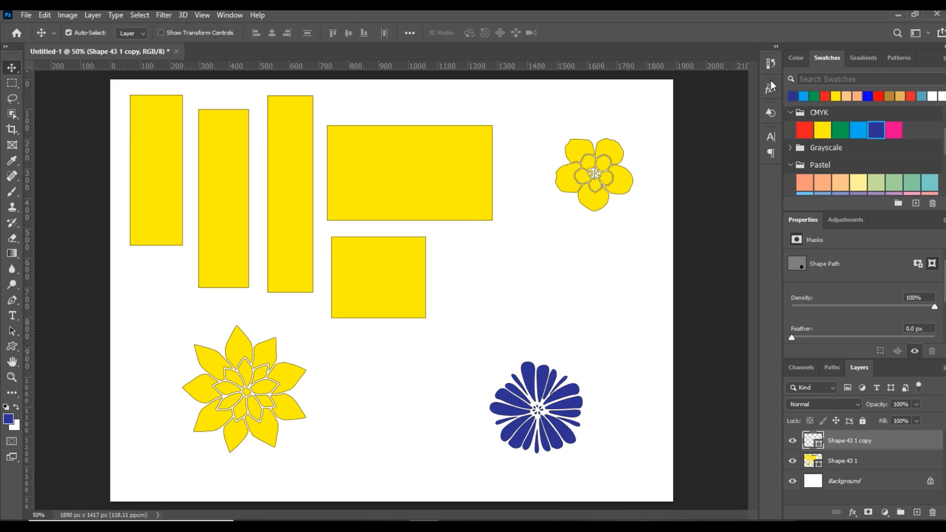